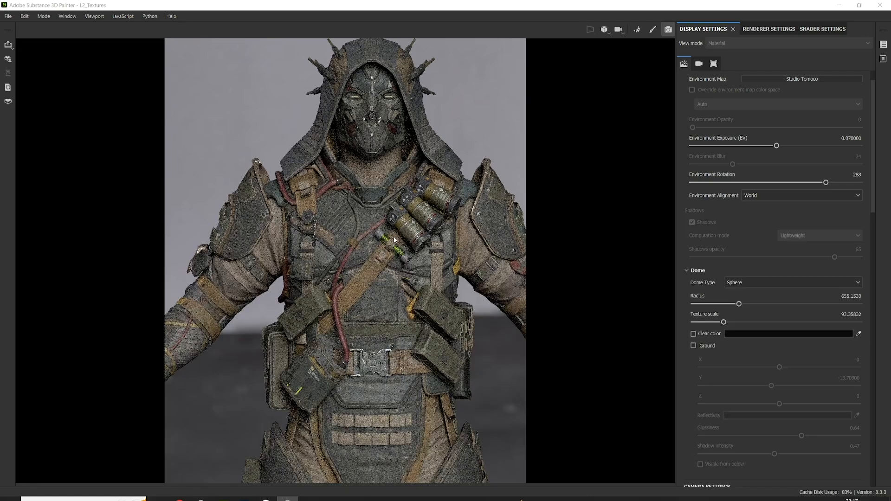
Examine the Iray render of the hooded character from several angles.
left_click_drag(394, 240, 354, 234, "alt")
middle_click_drag(354, 231, 317, 277, "alt")
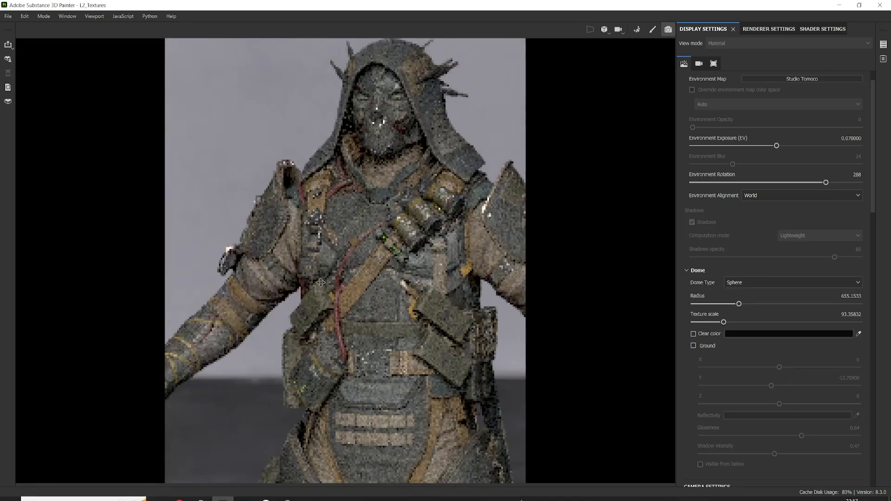
left_click_drag(318, 278, 345, 259, "alt")
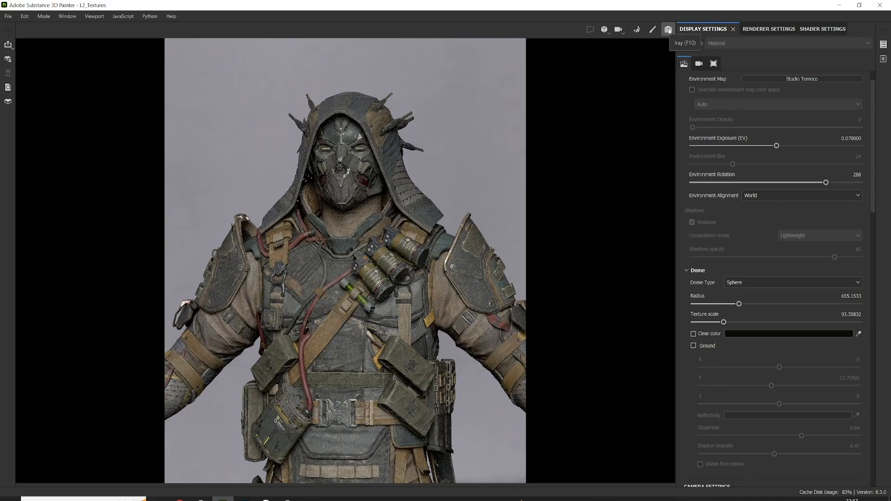
left_click_drag(619, 227, 652, 272, "alt")
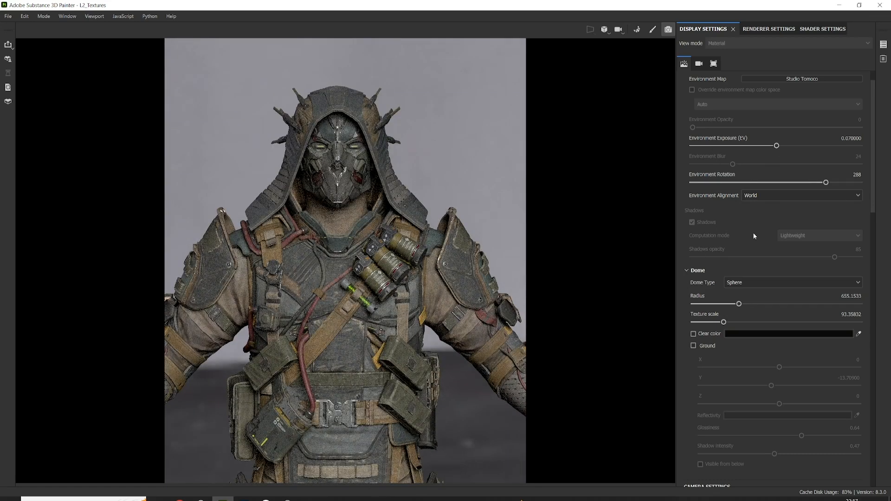
Review the dome, camera and color correction display settings, comparing the render with post effects off and on.
scroll(747, 242, "down", 1)
scroll(700, 294, "down", 2)
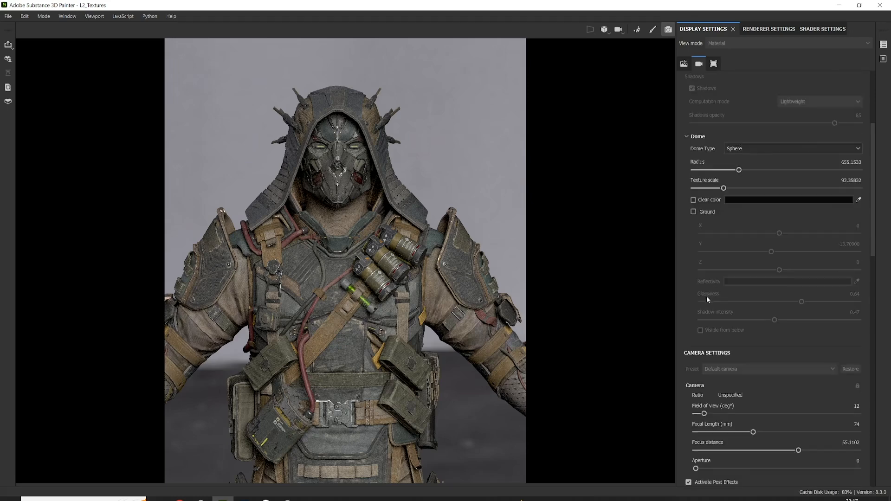
scroll(707, 288, "up", 1)
scroll(705, 287, "down", 4)
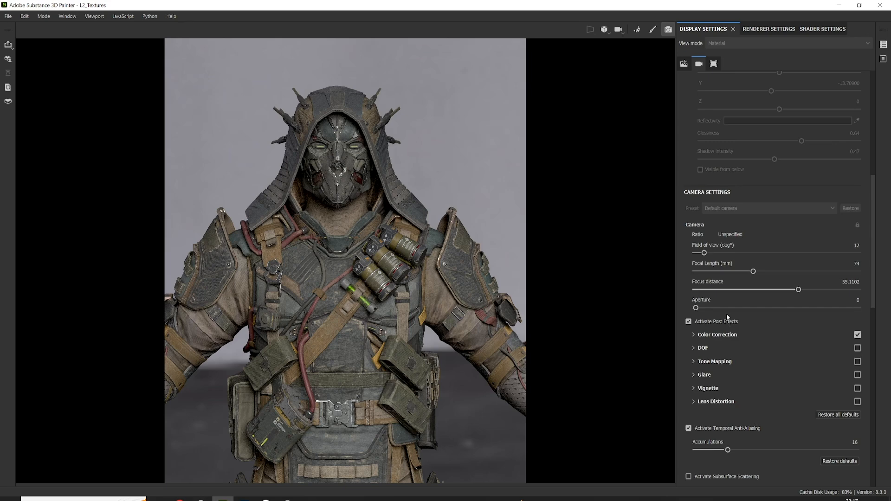
left_click(688, 321)
left_click(689, 321)
left_click(732, 338)
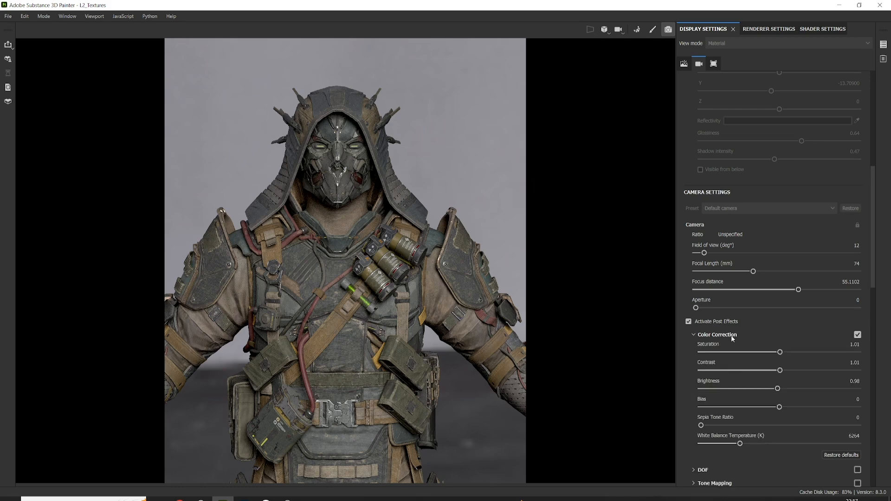
left_click(732, 338)
scroll(735, 364, "down", 2)
scroll(736, 363, "down", 2)
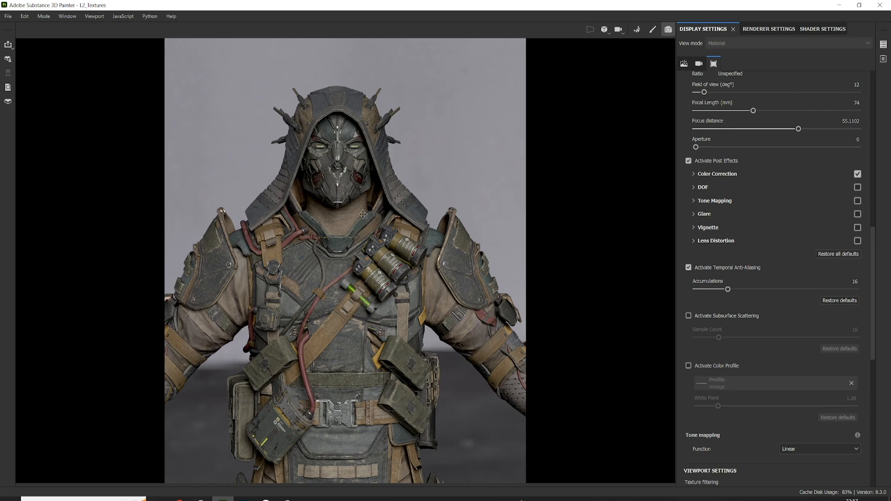
Enable the dome's black clear color to replace the environment image behind the character.
middle_click_drag(384, 236, 392, 234, "alt")
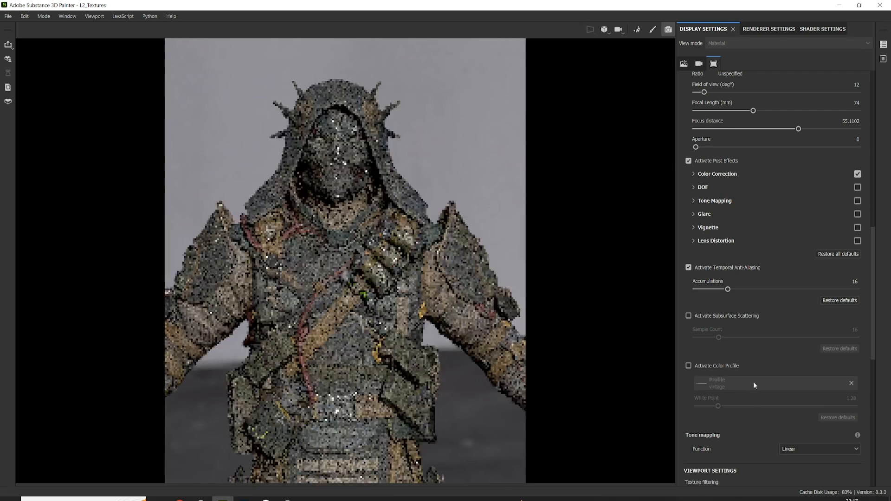
scroll(713, 375, "up", 5)
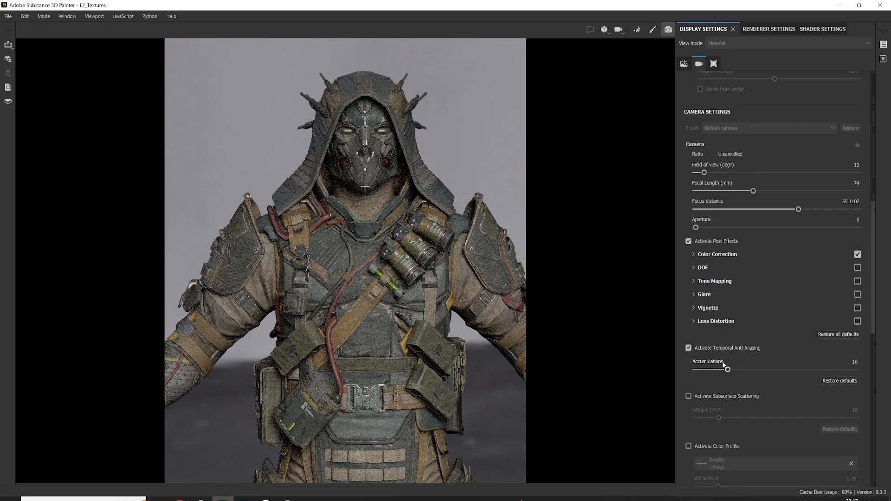
scroll(720, 363, "up", 8)
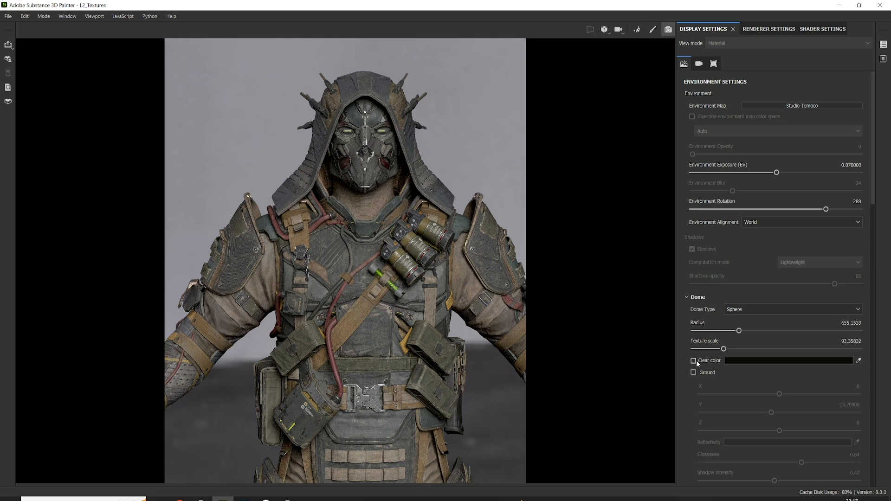
left_click(693, 360)
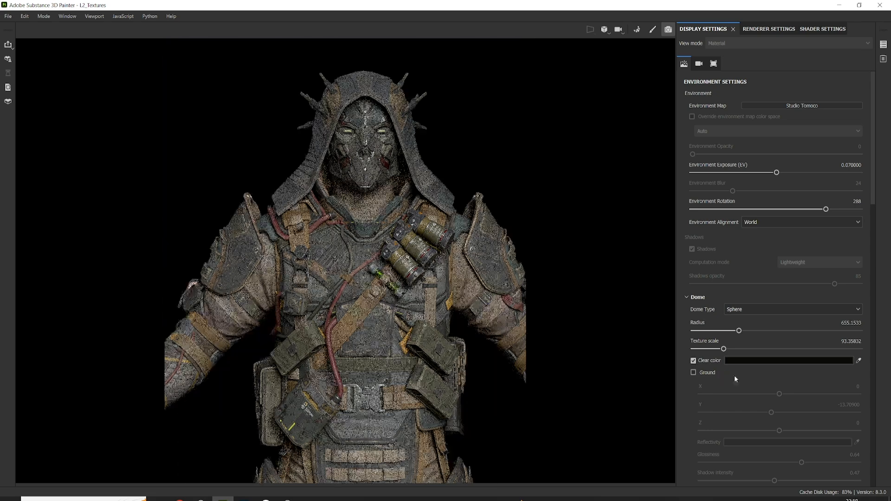
scroll(729, 388, "down", 6)
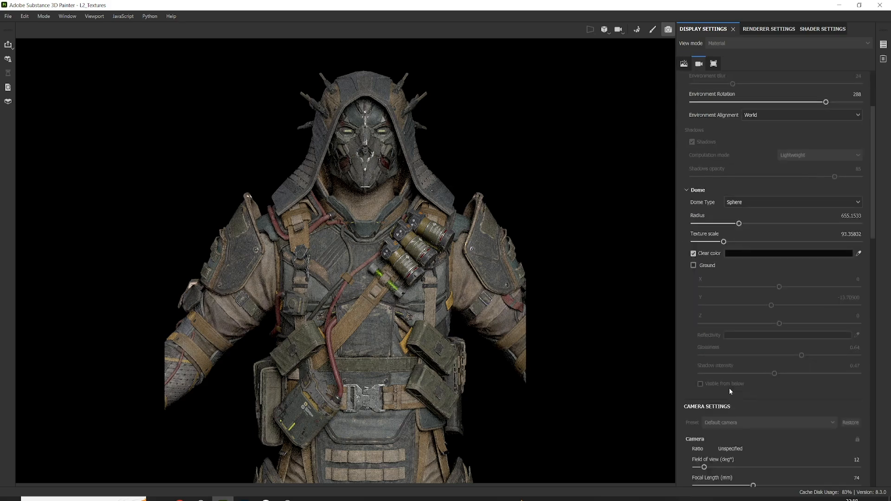
scroll(727, 392, "up", 3)
scroll(726, 389, "up", 3)
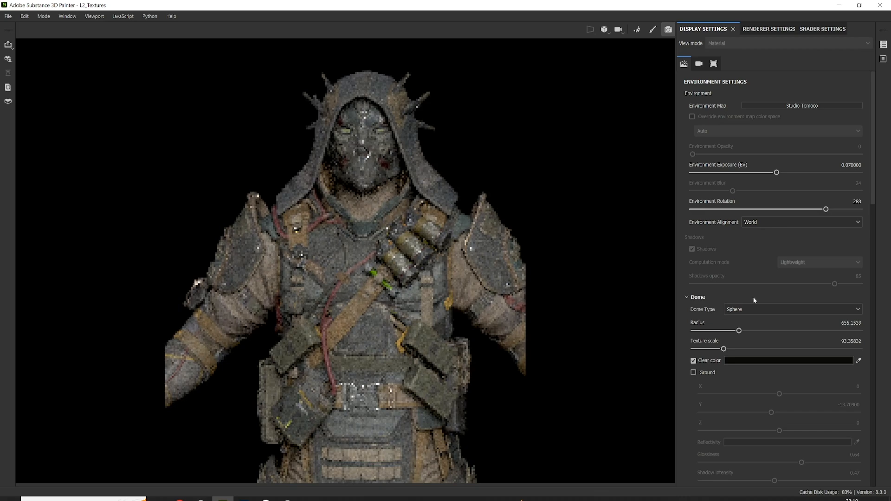
Try the studio_small_04_4k environment map with environment rotation 4, and toggle the dome's ground on and off.
left_click(811, 105)
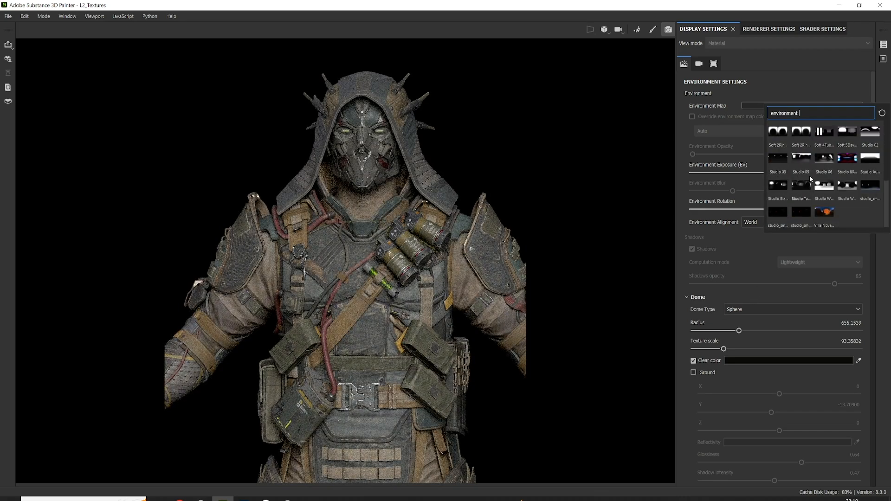
scroll(810, 176, "down", 2)
left_click(870, 185)
right_click_drag(395, 221, 434, 266, "shift")
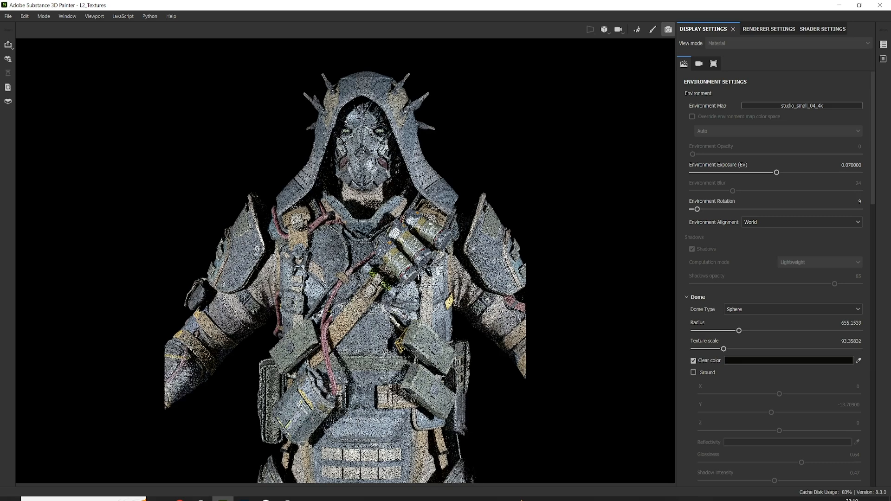
left_click(693, 372)
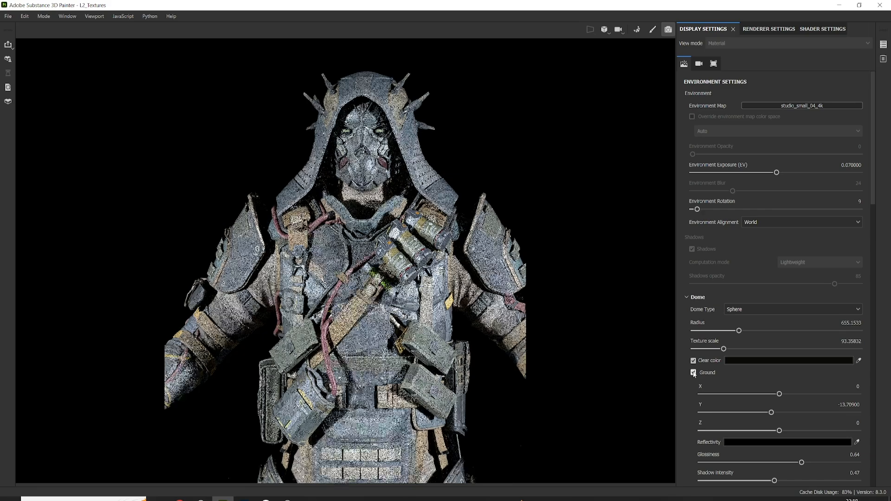
left_click(693, 373)
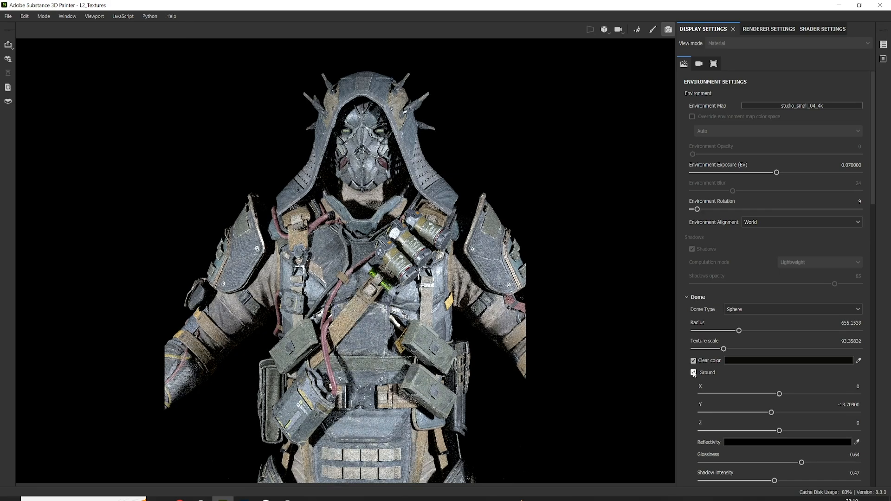
Set the environment map to Studio Tomoco and rotate the environment lighting to 304.
left_click(790, 106)
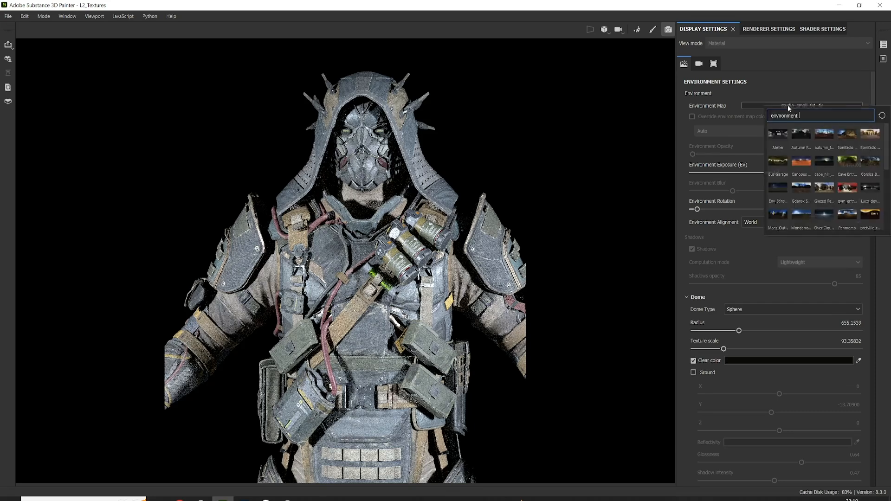
scroll(824, 174, "down", 5)
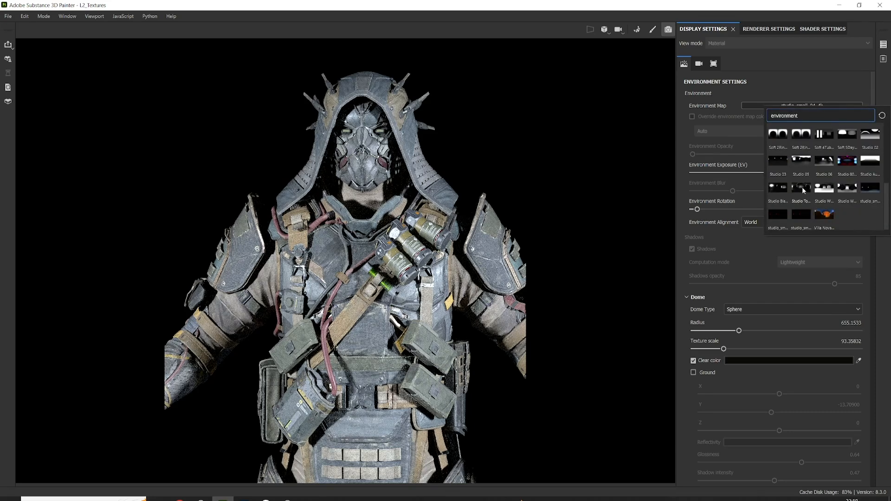
left_click(801, 188)
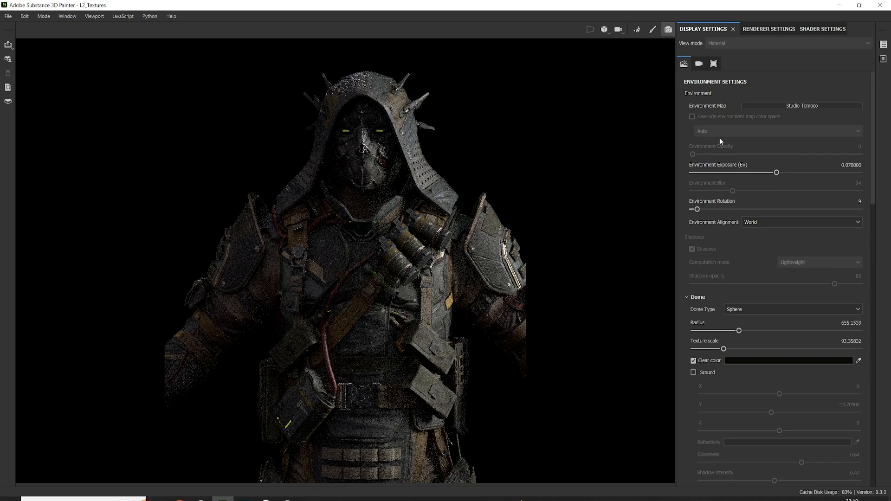
right_click_drag(437, 263, 421, 261, "shift")
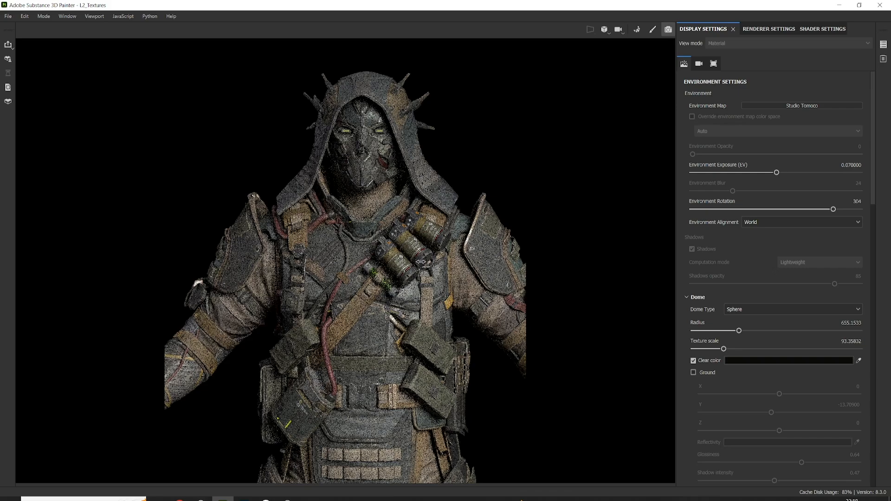
left_click_drag(421, 238, 428, 239, "alt")
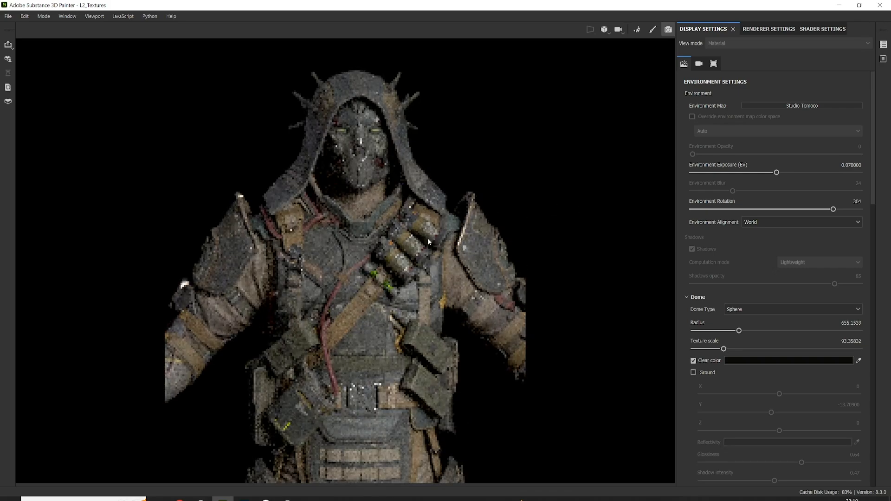
Set the main shader's emissive intensity to 1 and check the glow on the character.
left_click(812, 29)
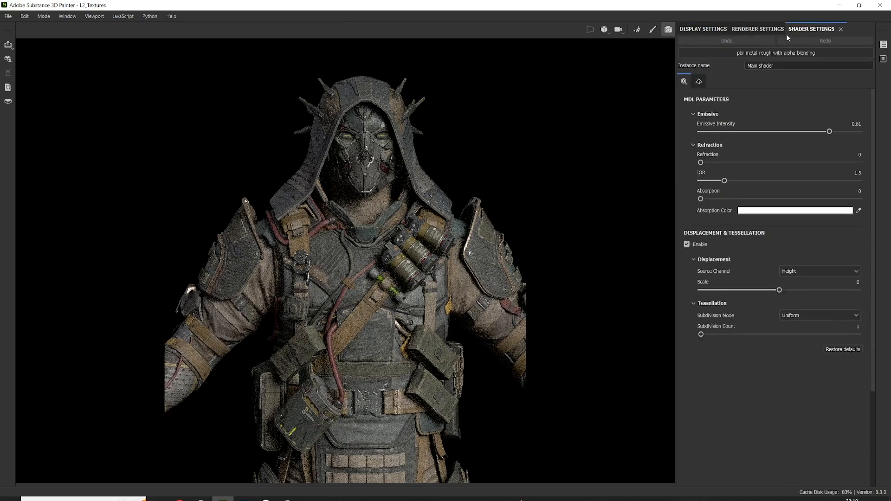
left_click_drag(829, 133, 757, 131)
left_click_drag(869, 133, 876, 132)
left_click_drag(513, 268, 500, 268, "alt")
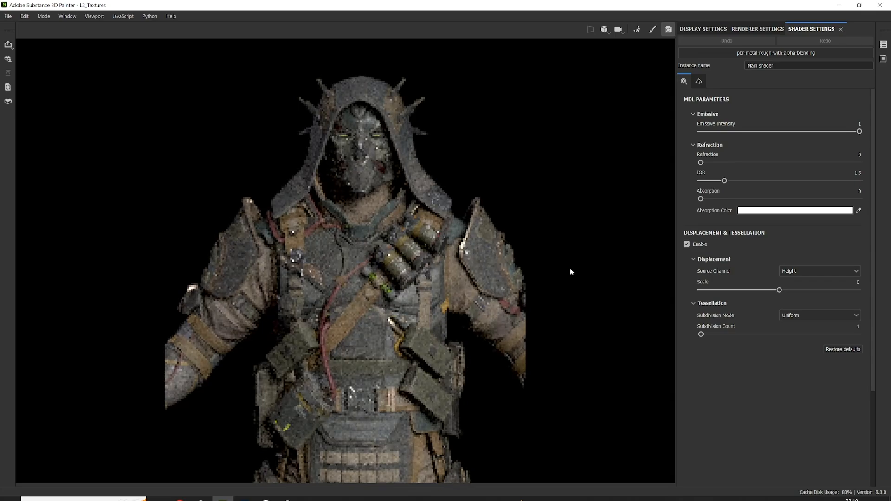
Disable the shader's displacement and tessellation, and collapse the Refraction and Emissive parameter groups.
left_click(686, 244)
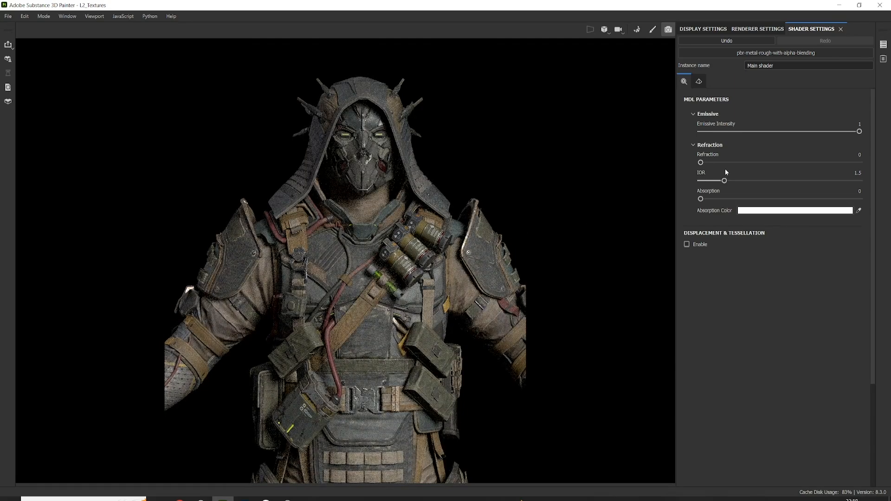
left_click(693, 146)
left_click(693, 114)
Review the Iray renderer settings, checking the max time and min samples values.
left_click(745, 30)
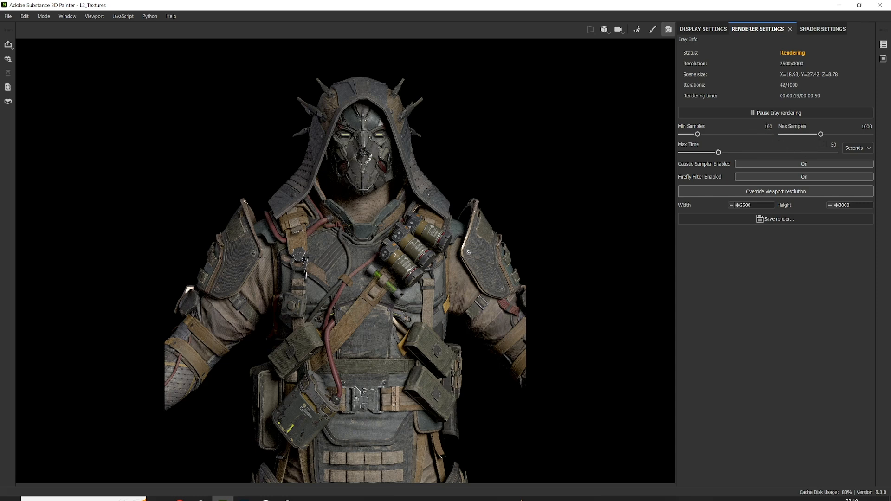
left_click(830, 144)
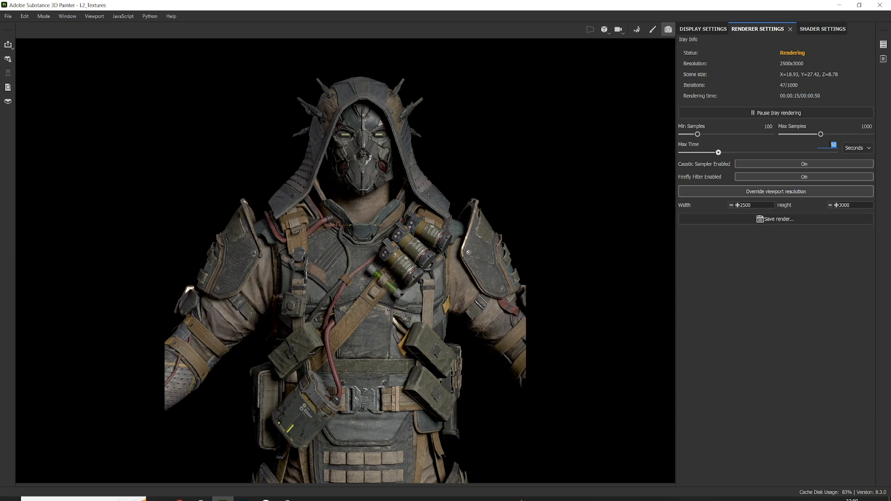
left_click(769, 126)
left_click(786, 298)
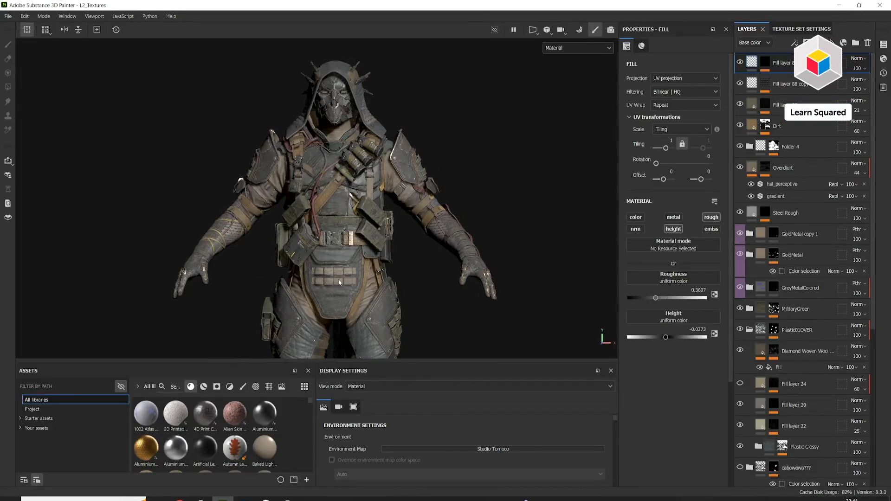
Examine the textured character from several angles in the painting viewport.
middle_click_drag(339, 282, 325, 276, "alt")
left_click_drag(325, 276, 342, 273, "alt")
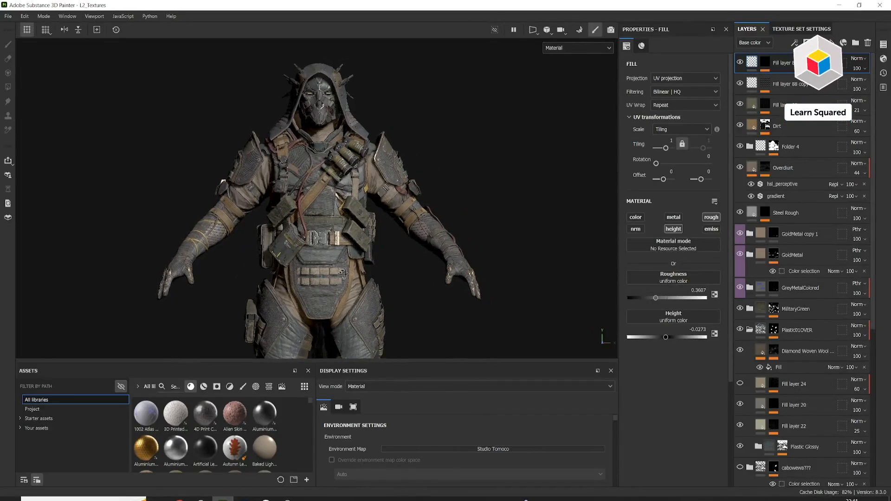
middle_click_drag(343, 272, 350, 278, "alt")
left_click_drag(350, 278, 326, 277, "alt")
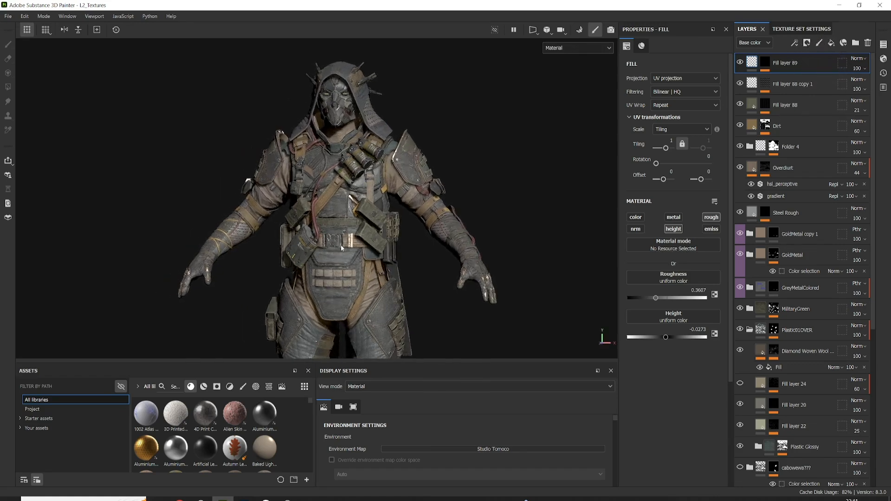
scroll(341, 247, "up", 2)
middle_click_drag(332, 260, 322, 303, "alt")
left_click_drag(325, 300, 385, 270, "alt")
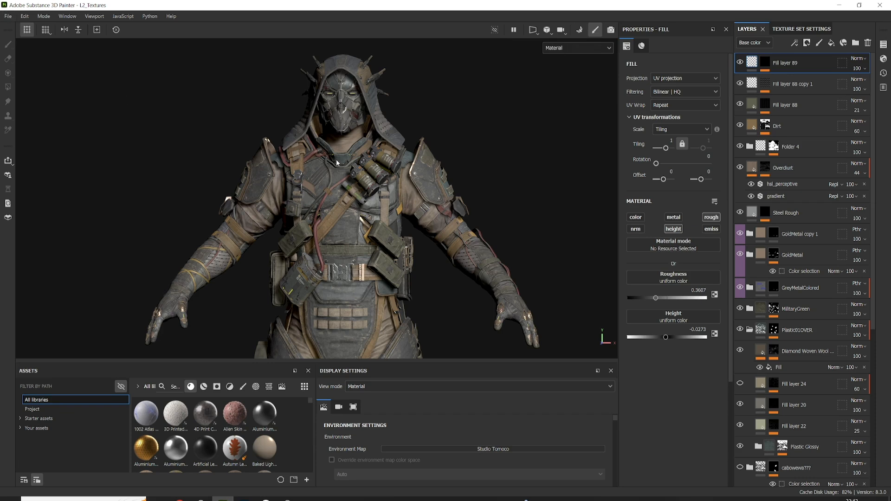
Open the texture export settings and review the export parameters of the texture sets from Arms through Legs.
left_click(8, 16)
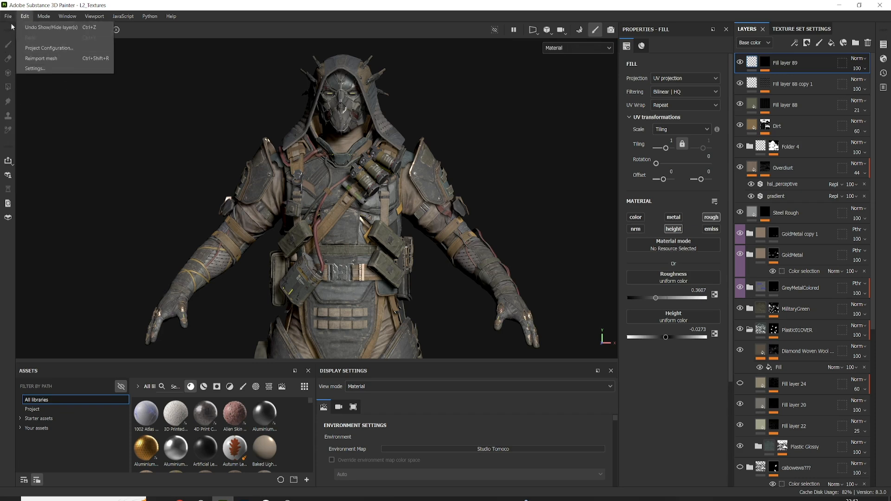
left_click(47, 142)
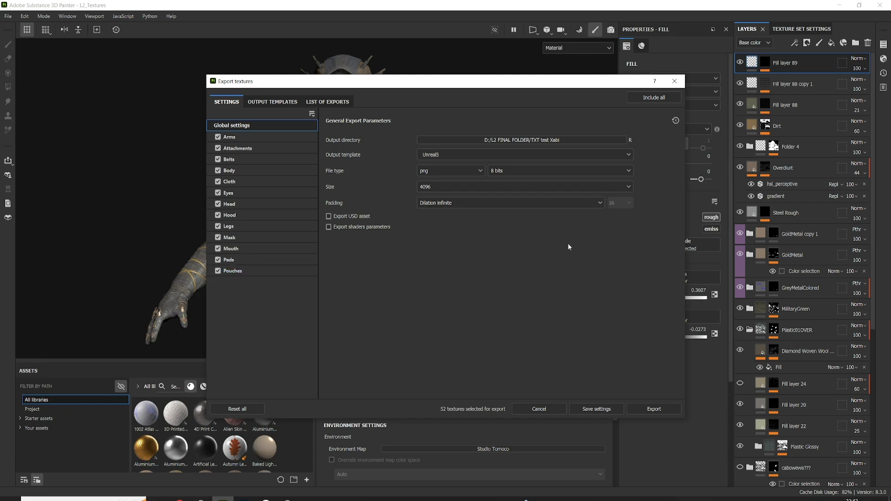
left_click(255, 135)
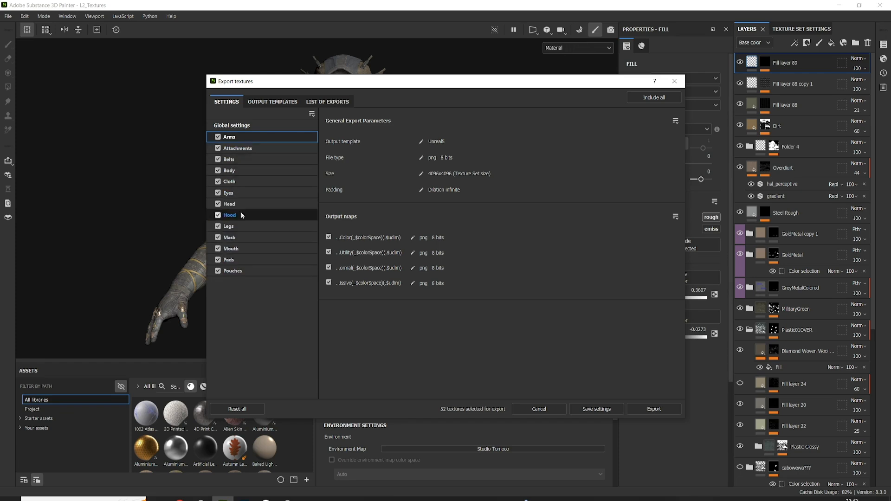
left_click(241, 147)
left_click(243, 163)
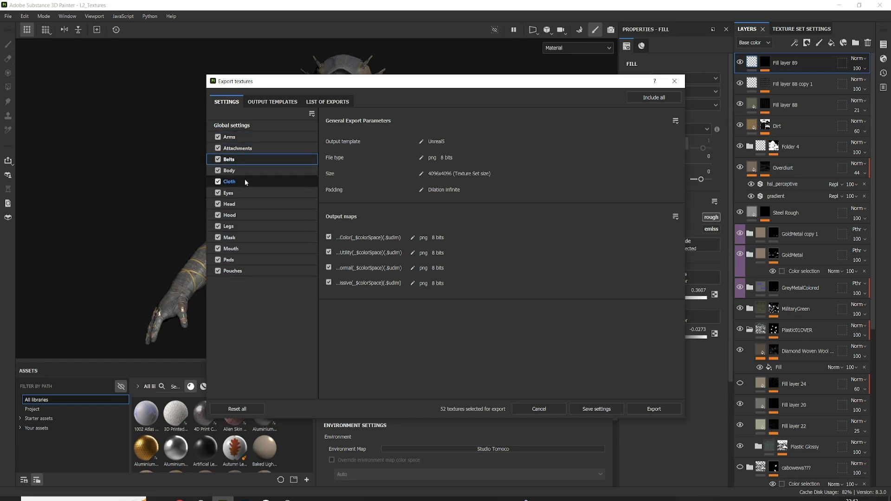
left_click(244, 172)
left_click(244, 182)
left_click(244, 192)
left_click(244, 205)
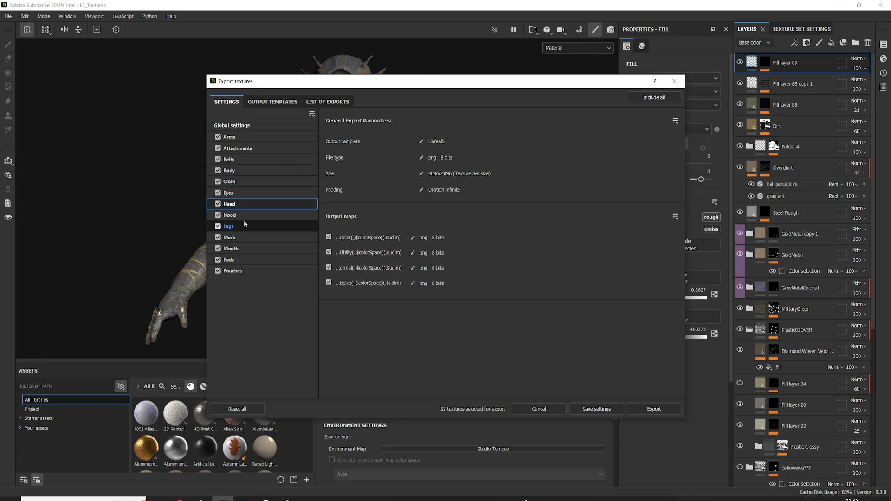
left_click(244, 224)
Review the available output templates in the global export settings and choose Unreal5.
left_click(240, 129)
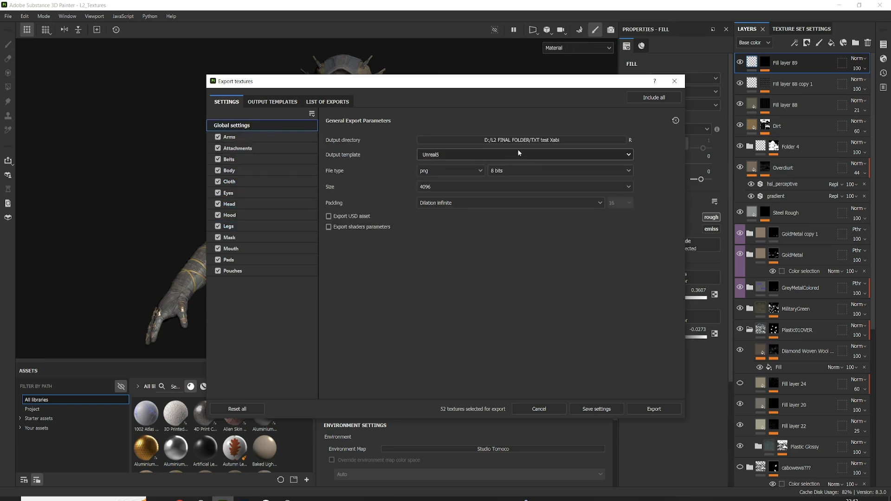
left_click(481, 154)
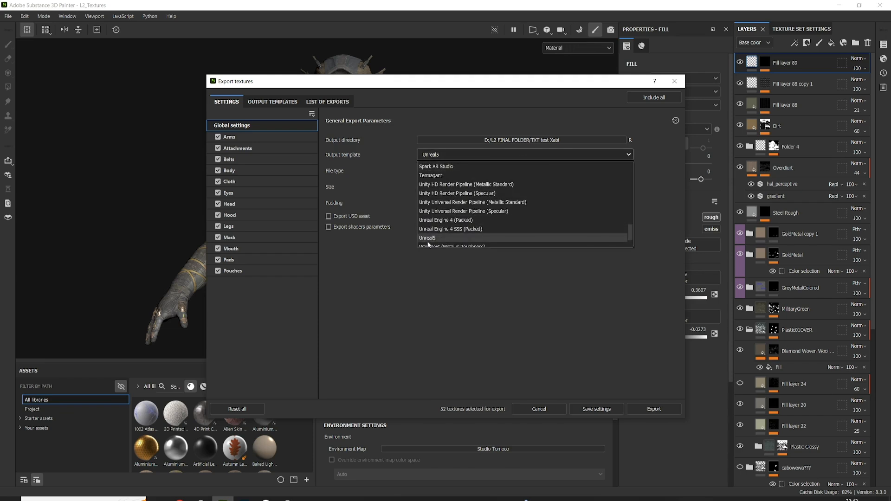
left_click(451, 238)
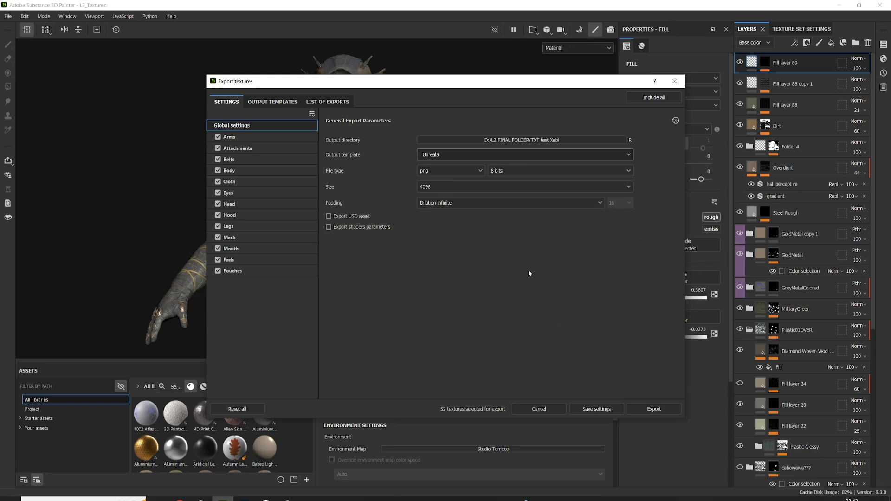
left_click(472, 156)
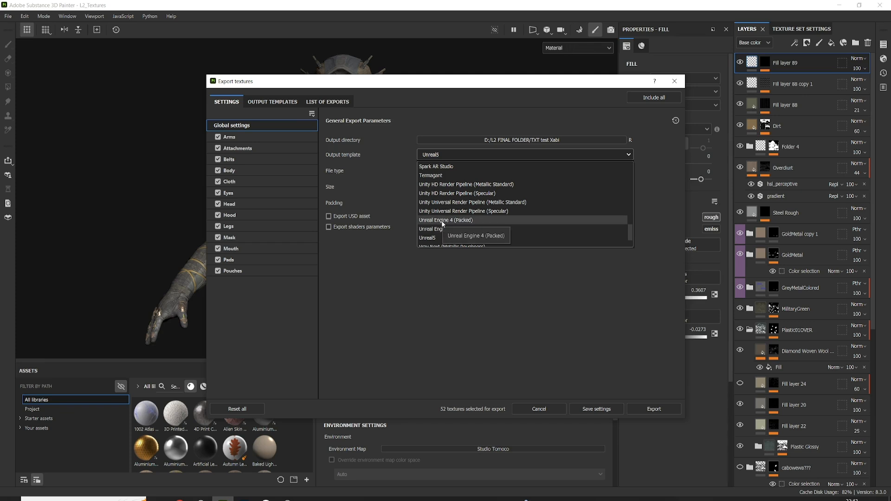
left_click(433, 239)
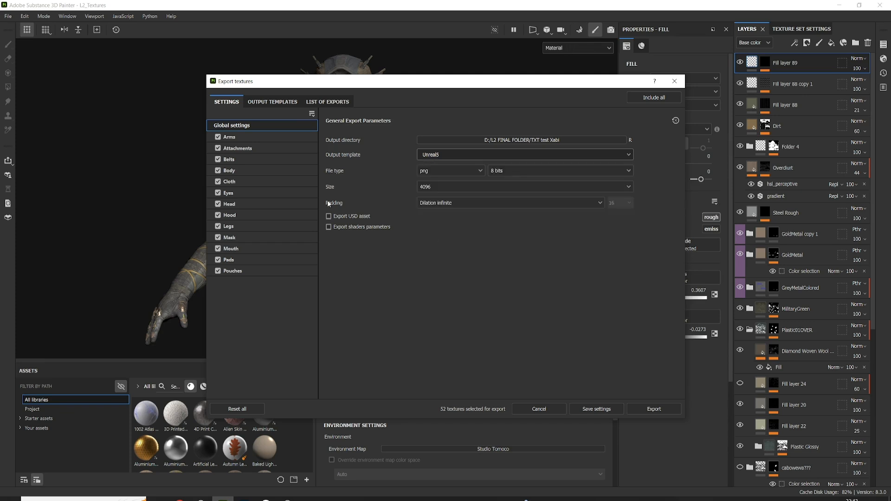
Display the Arms texture set's output maps, and widen the export window and its texture set list.
left_click(251, 140)
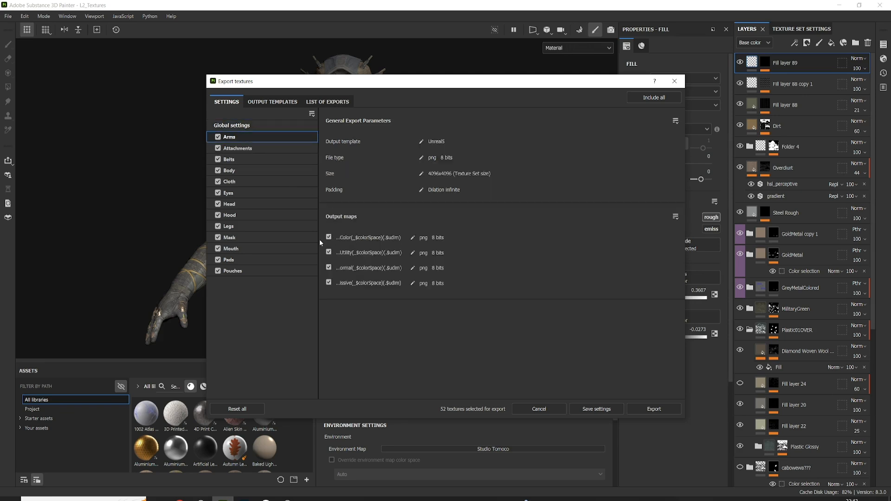
left_click_drag(207, 252, 36, 274)
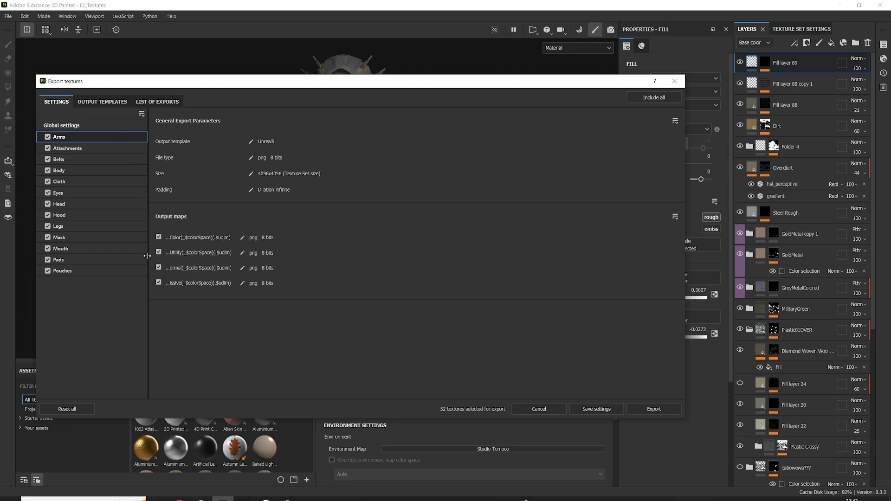
left_click_drag(149, 258, 215, 264)
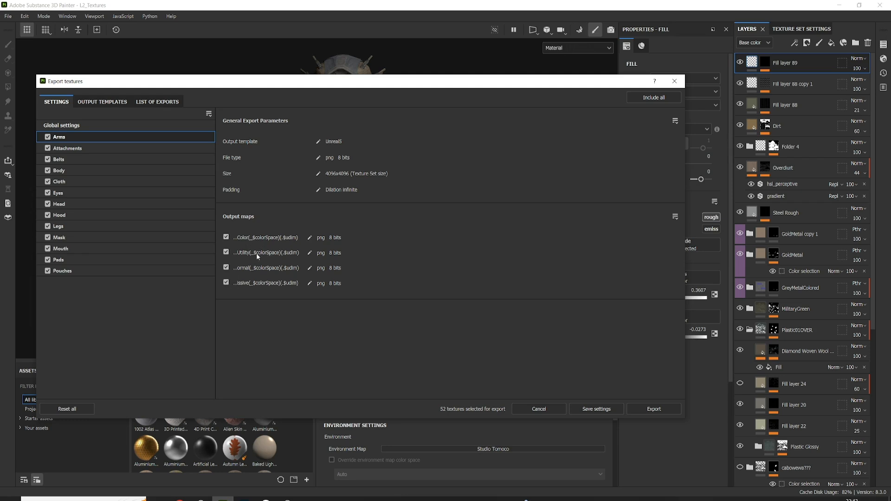
Examine the output map and channel setup of the Unreal5 export preset.
left_click(108, 104)
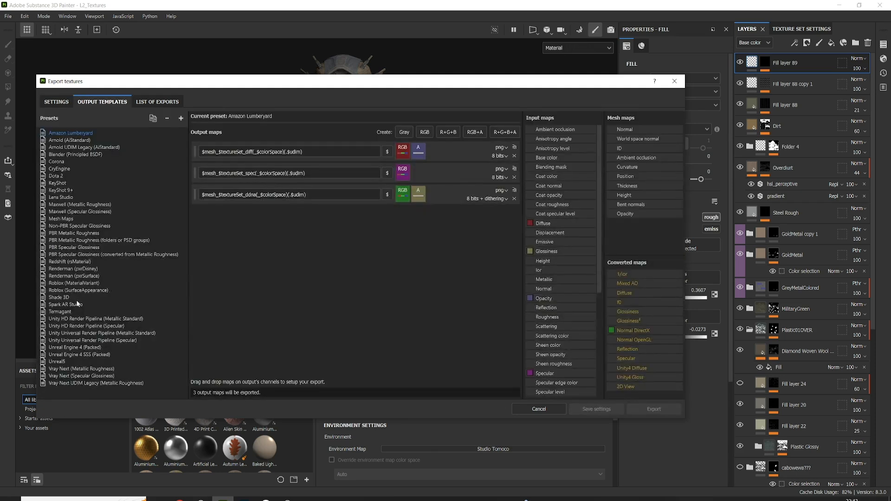
left_click(57, 361)
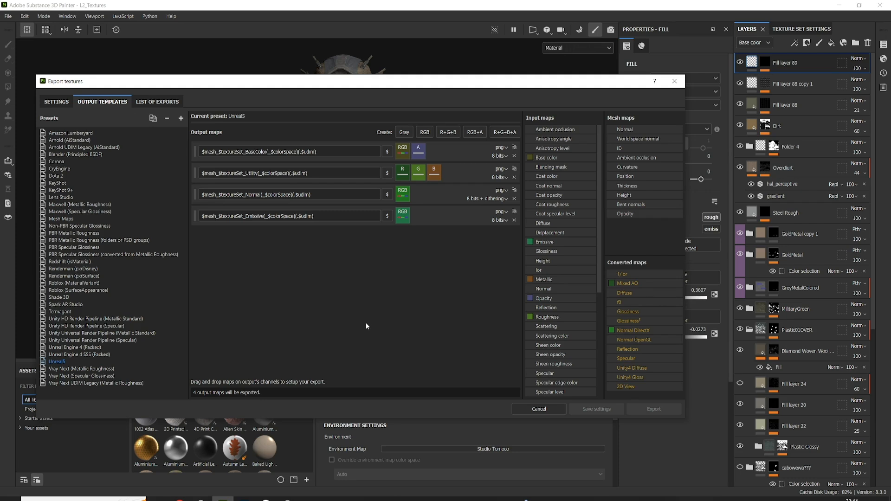
left_click(65, 103)
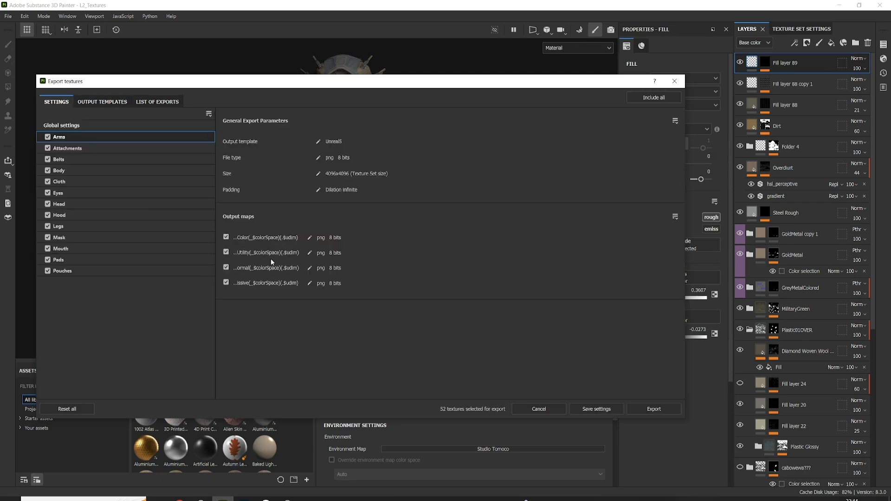
Set the global output template to Unity HD Render Pipeline (Specular).
left_click(103, 126)
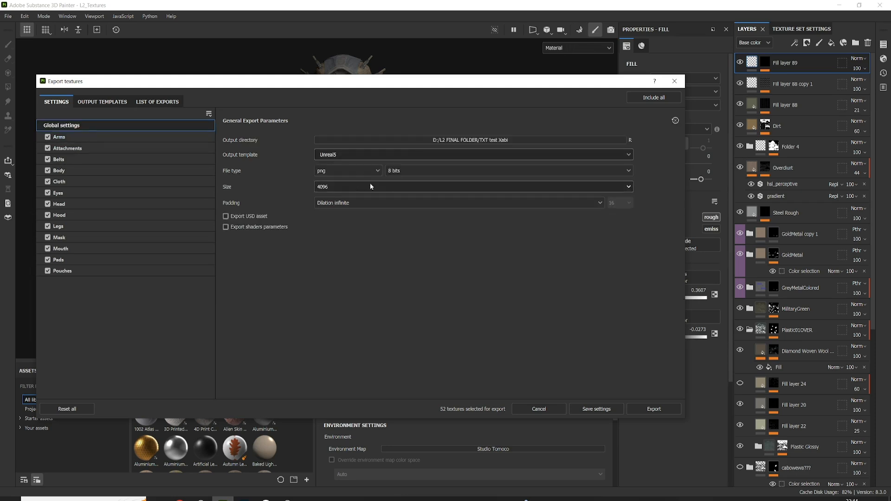
left_click(408, 155)
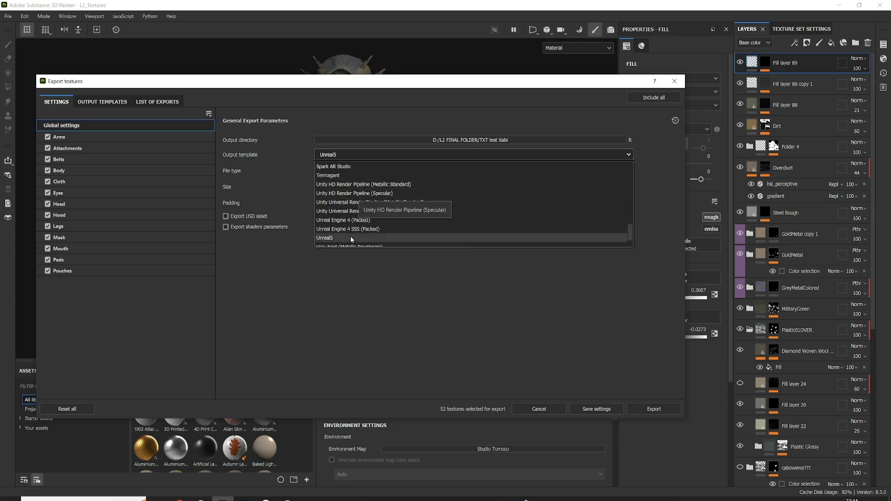
scroll(350, 239, "up", 3)
scroll(352, 243, "up", 1)
scroll(354, 245, "down", 4)
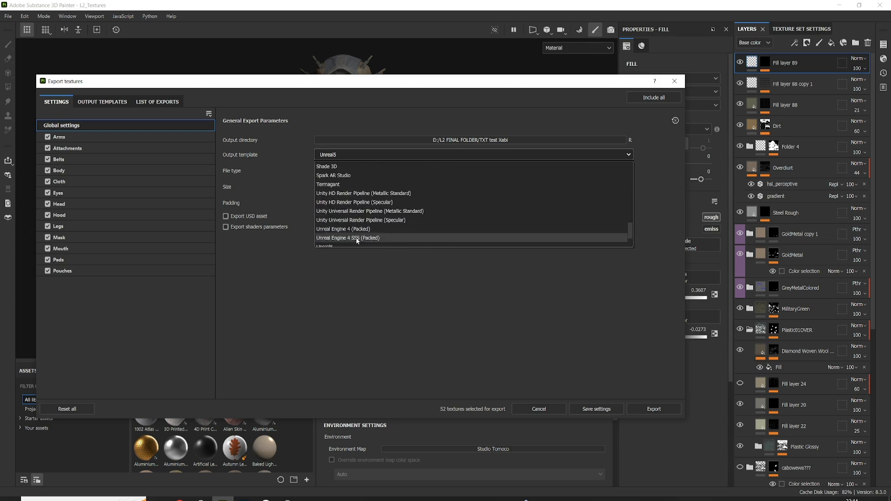
scroll(357, 241, "up", 2)
scroll(356, 236, "down", 1)
left_click(356, 229)
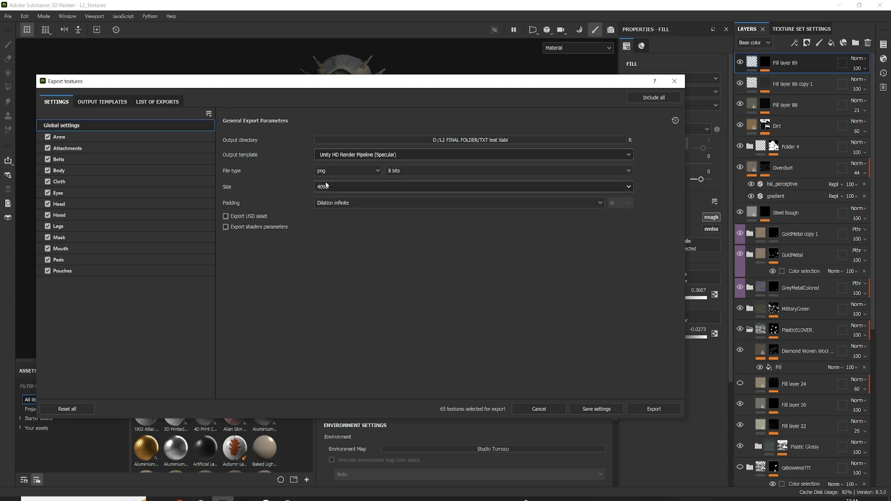
Review the Arms output maps and the channel setup of the Unity HD Render Pipeline (Metallic Standard) preset.
left_click(107, 137)
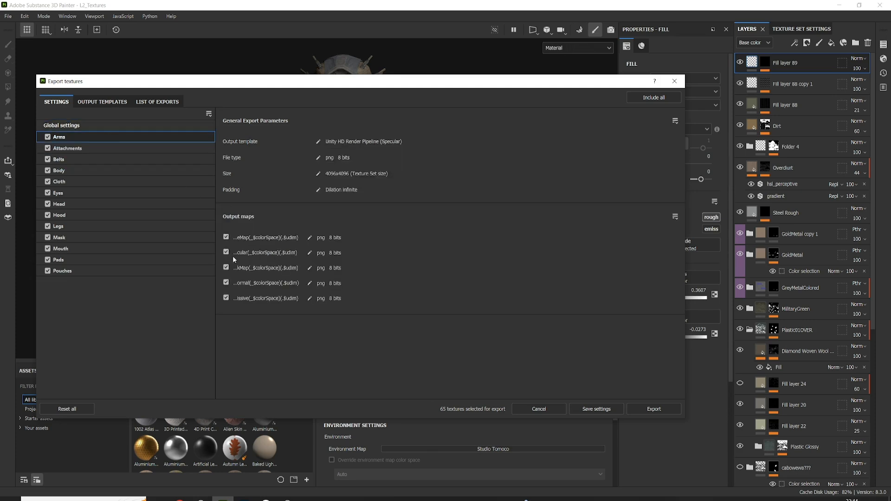
left_click(149, 102)
left_click(104, 104)
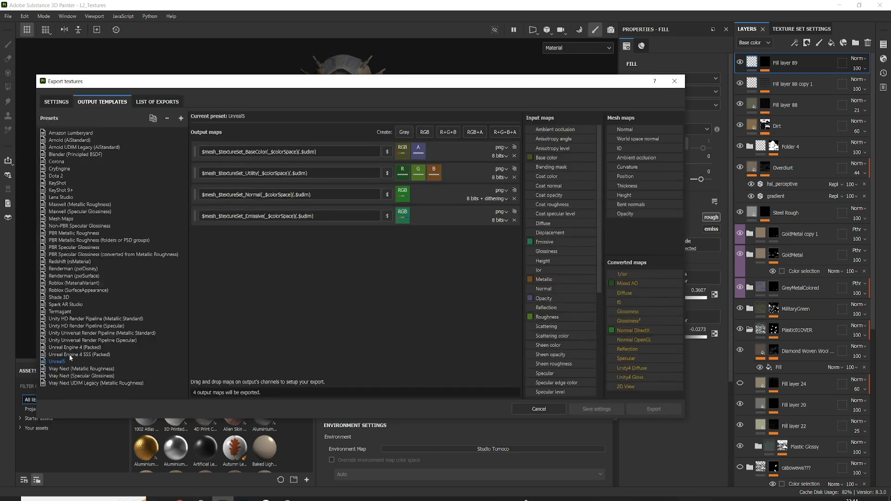
left_click(87, 319)
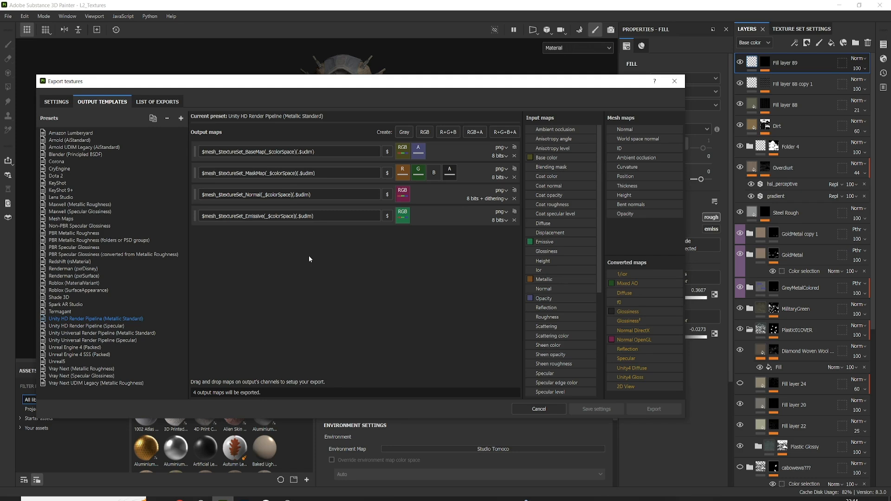
left_click(56, 102)
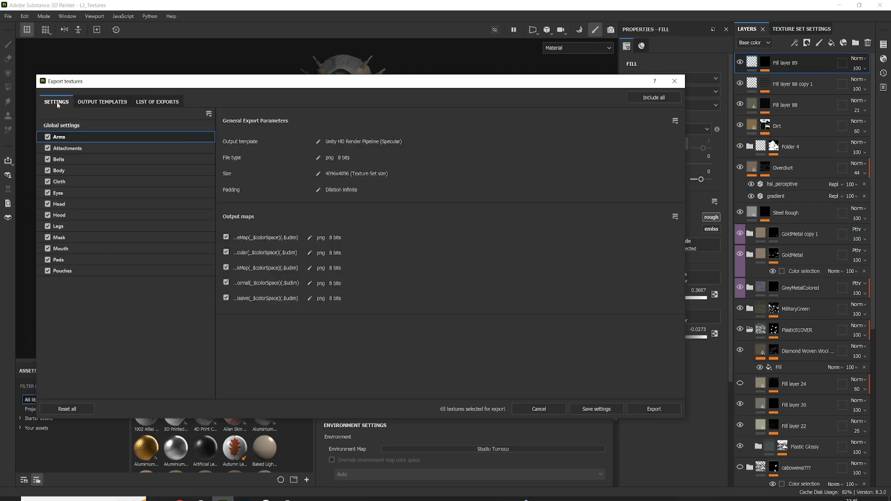
Set the global output template to Document channels + Normal + AO (No Alpha) and review the Arms output maps.
left_click(127, 127)
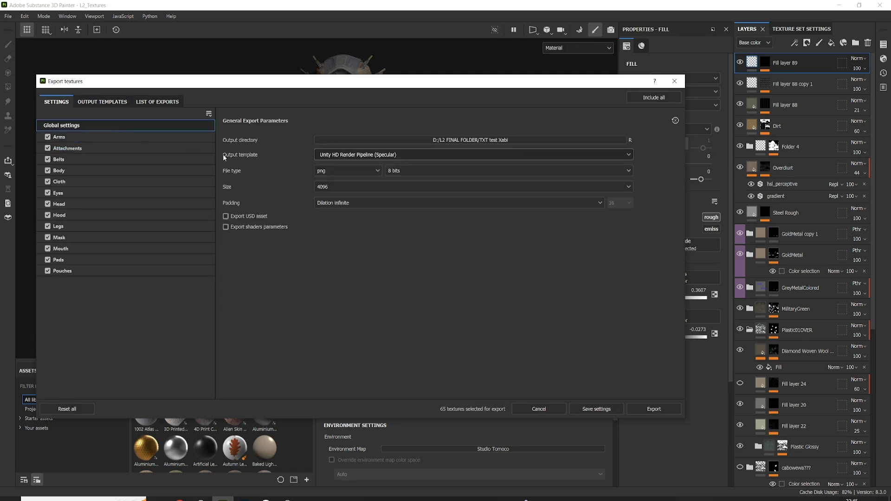
left_click(360, 154)
scroll(397, 202, "up", 5)
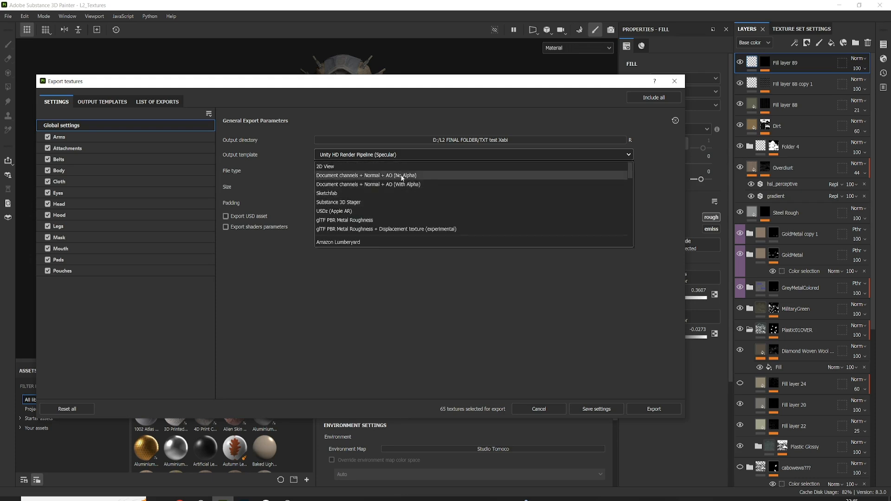
left_click(401, 177)
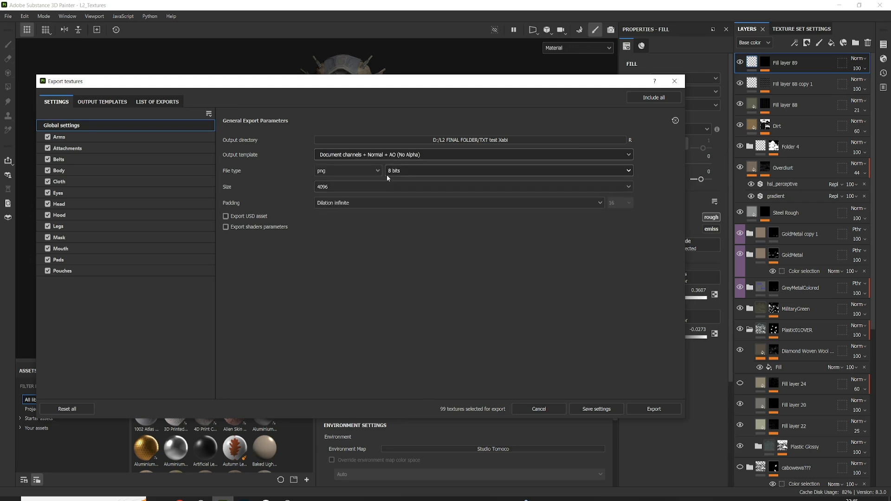
left_click(89, 137)
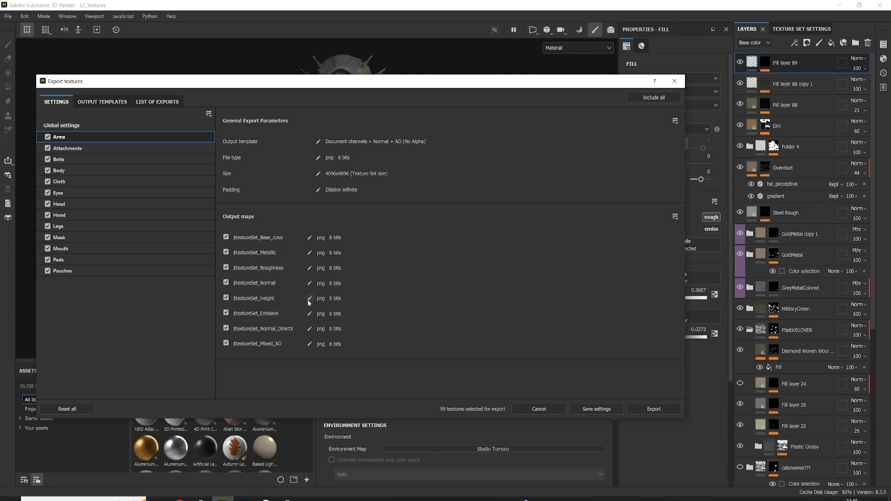
Set the global export file type to tiff and check the bit depth options, keeping 8 bits.
left_click(118, 124)
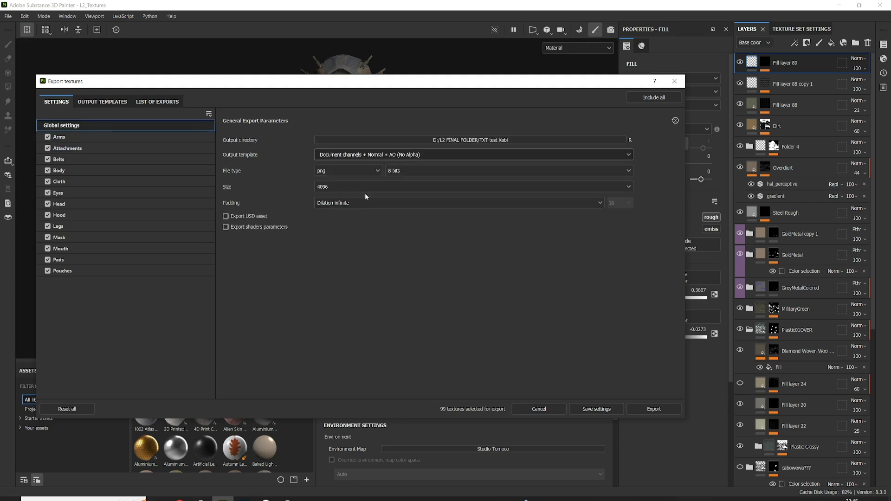
left_click(365, 170)
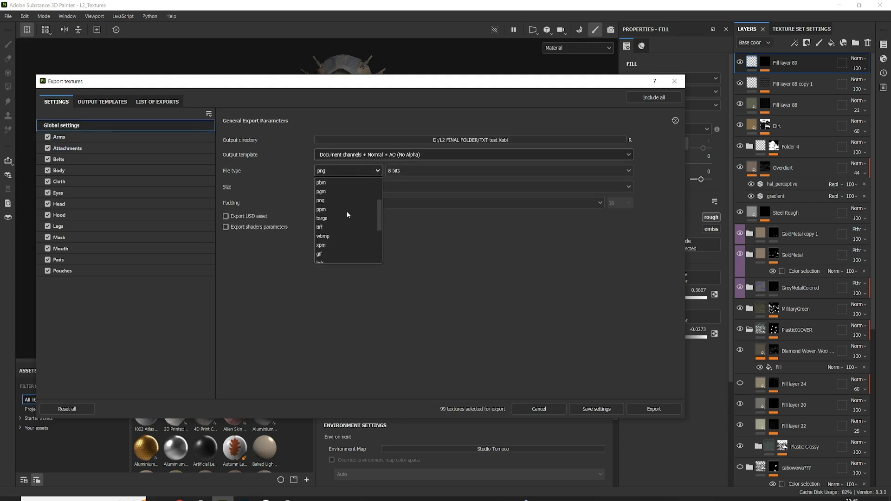
left_click(335, 226)
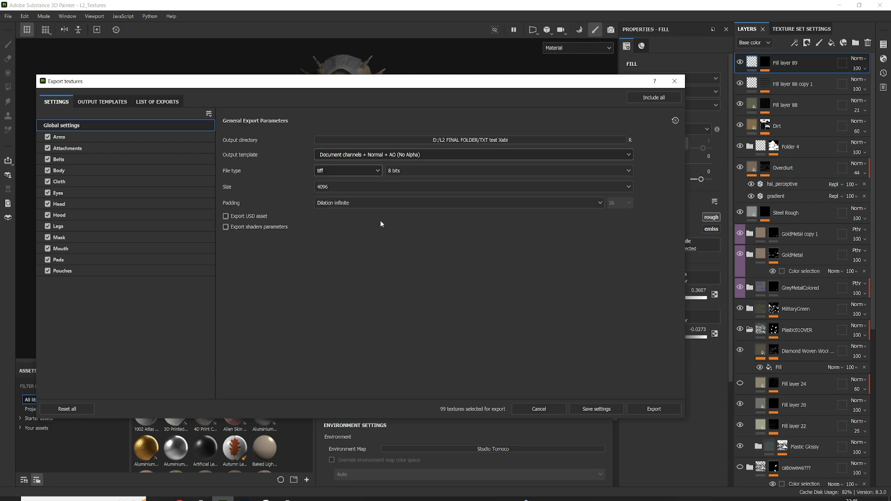
left_click(419, 172)
left_click(381, 252)
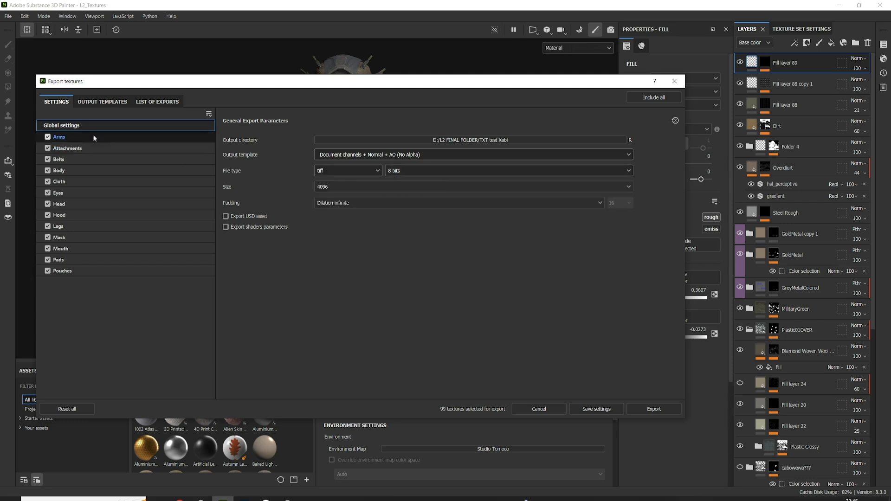
Check the available export sizes and review the Arms texture set's list of output maps.
left_click(360, 184)
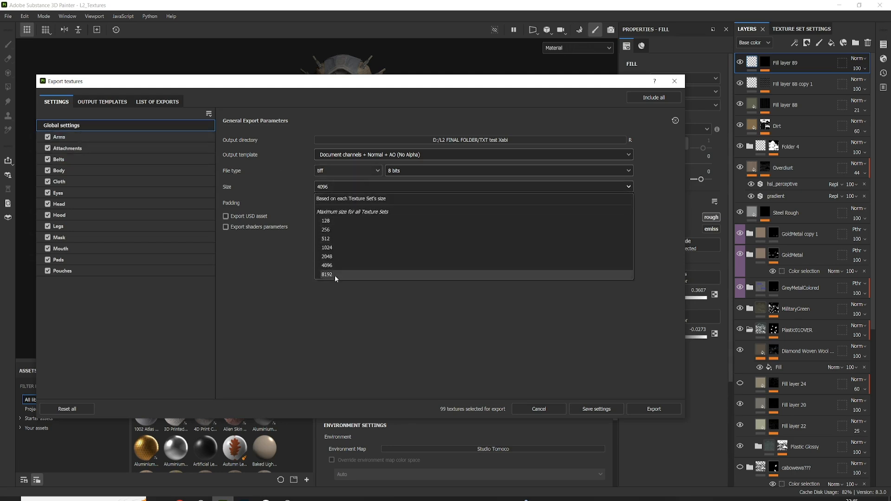
left_click(300, 320)
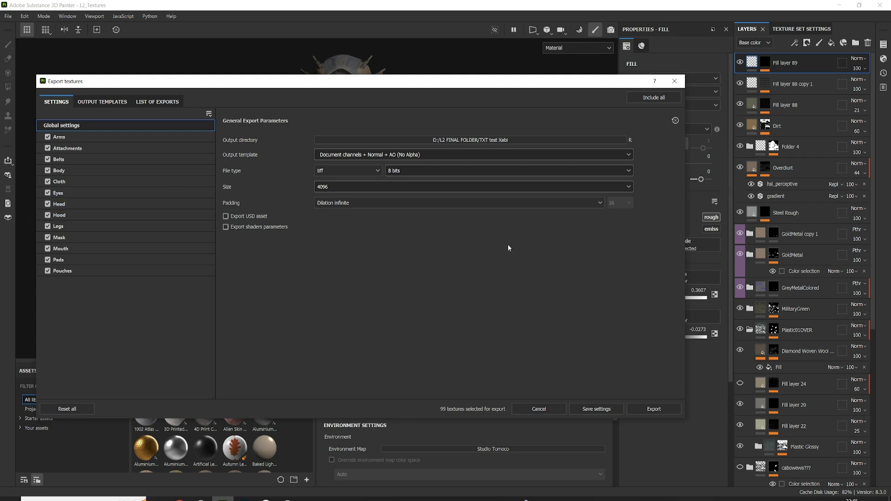
left_click(113, 135)
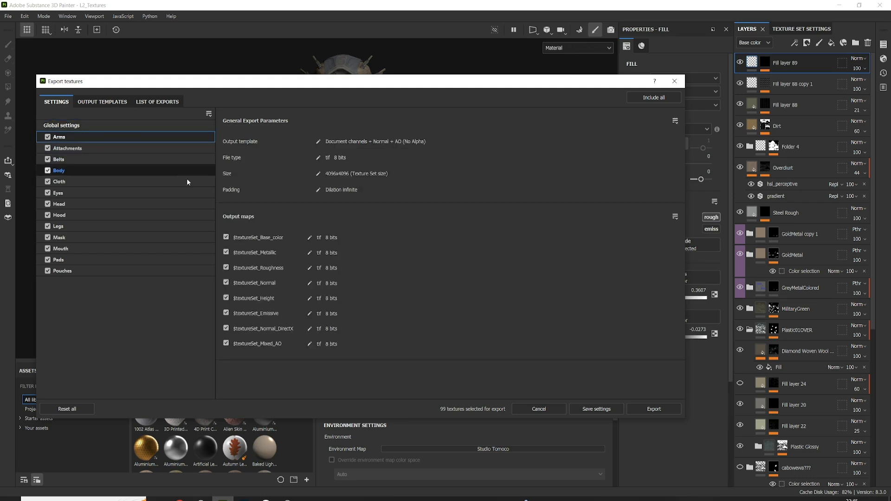
left_click(310, 299)
left_click(365, 298)
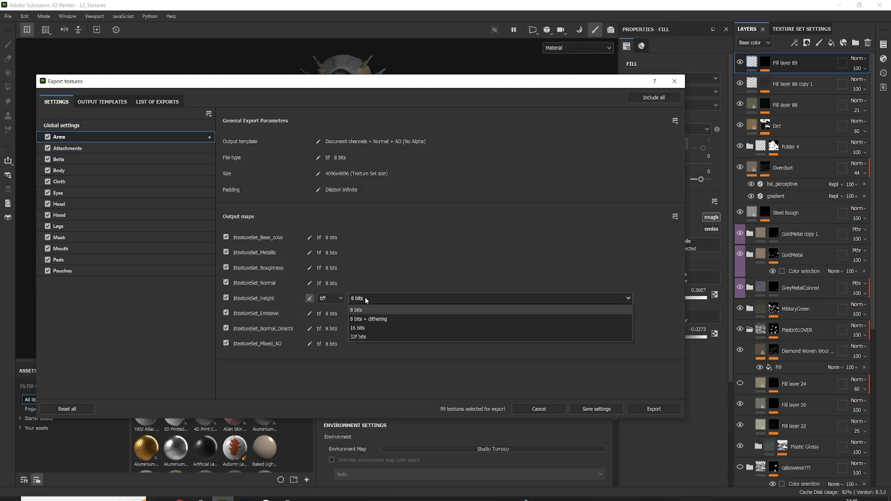
left_click(357, 337)
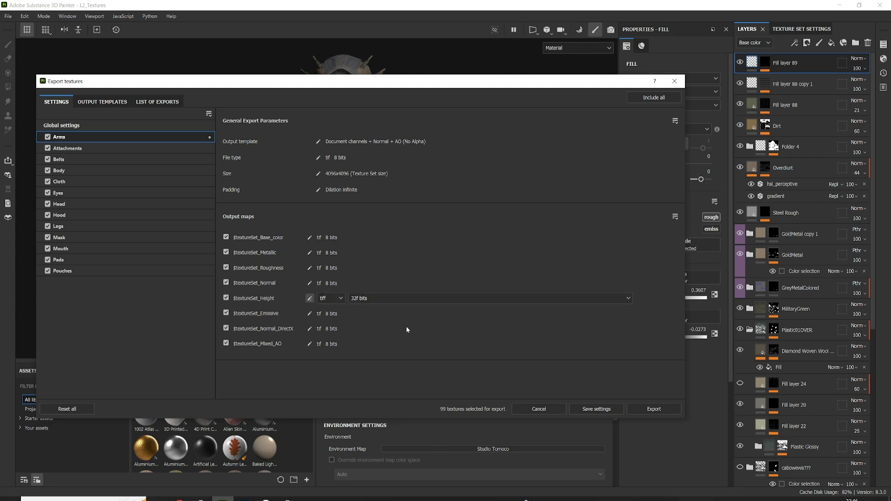
left_click(310, 299)
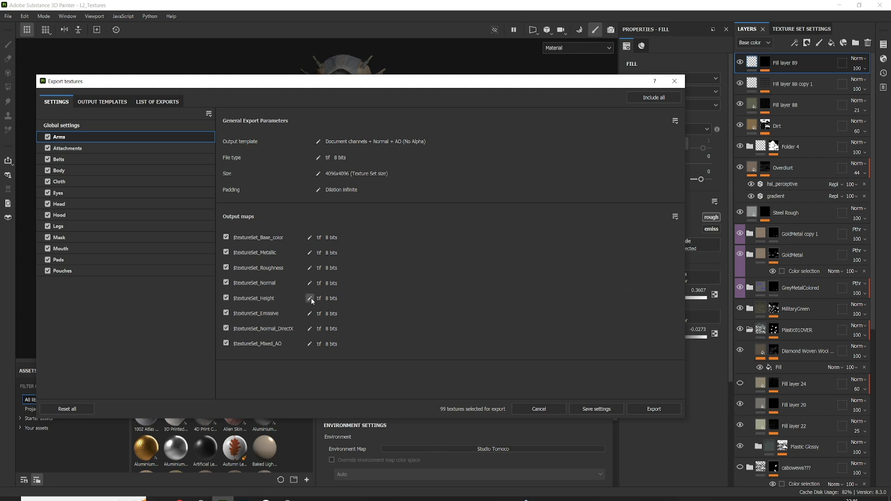
Override the Arms texture set's Height output map with a bit depth of 32f bits, keeping the tiff format.
left_click(310, 298)
left_click(392, 298)
left_click(366, 337)
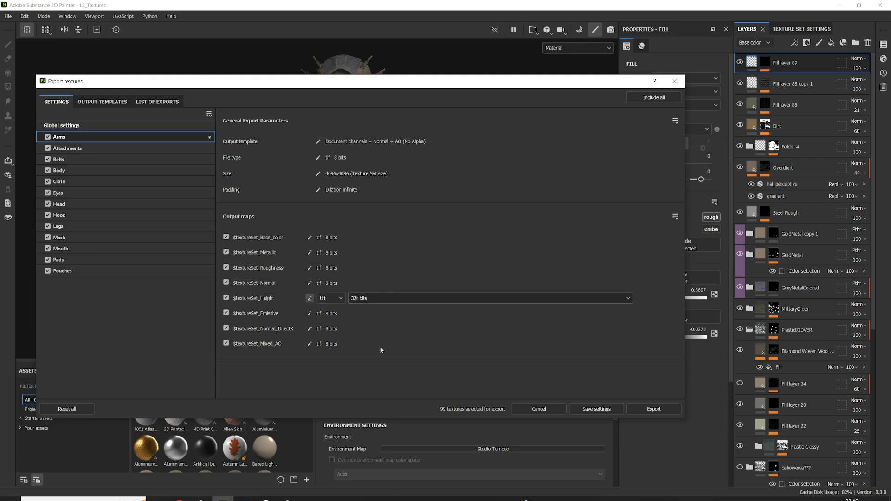
Browse for the global output directory and create a folder named TEXTURES TEST inside L2 FINAL FOLDER.
left_click(112, 128)
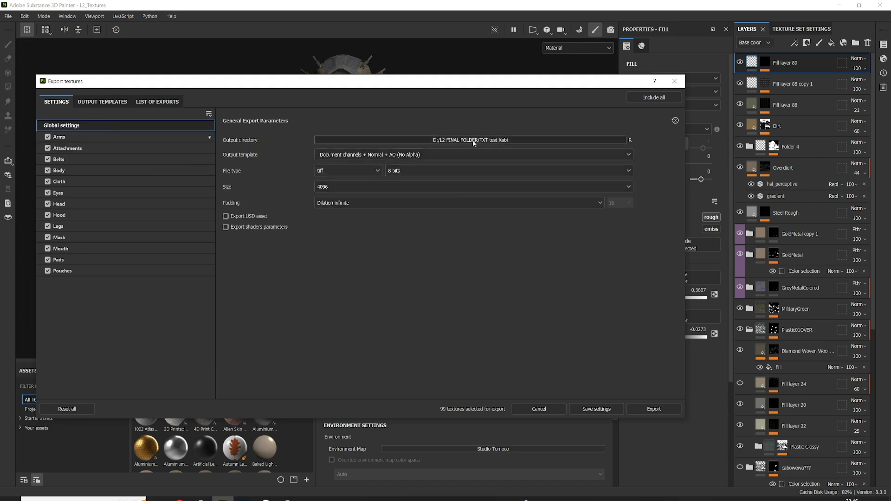
left_click(477, 139)
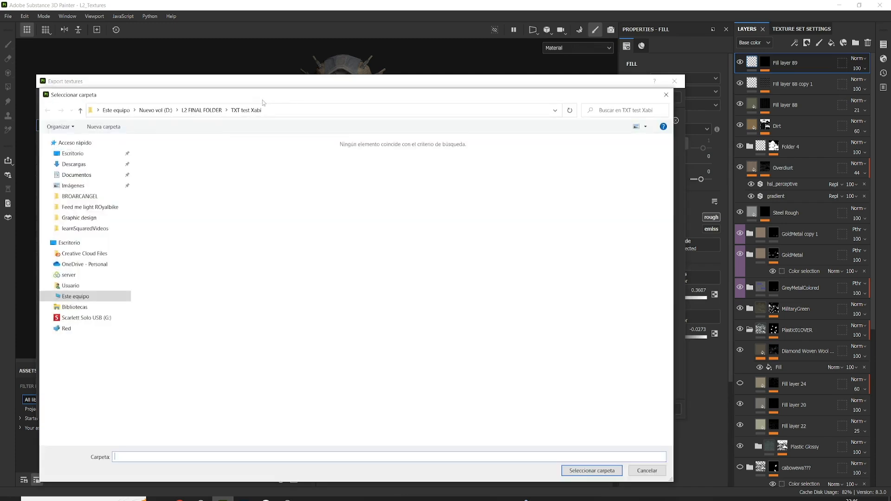
left_click(214, 111)
right_click(397, 233)
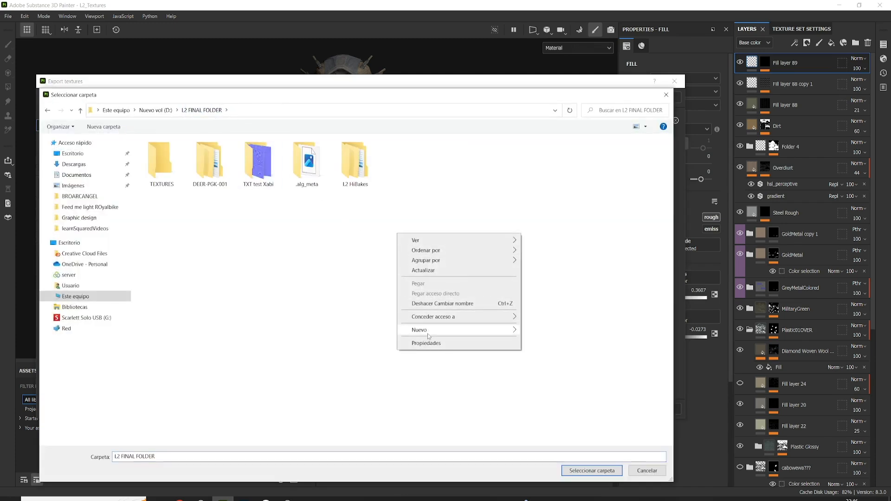
mouse_move(512, 329)
left_click(542, 331)
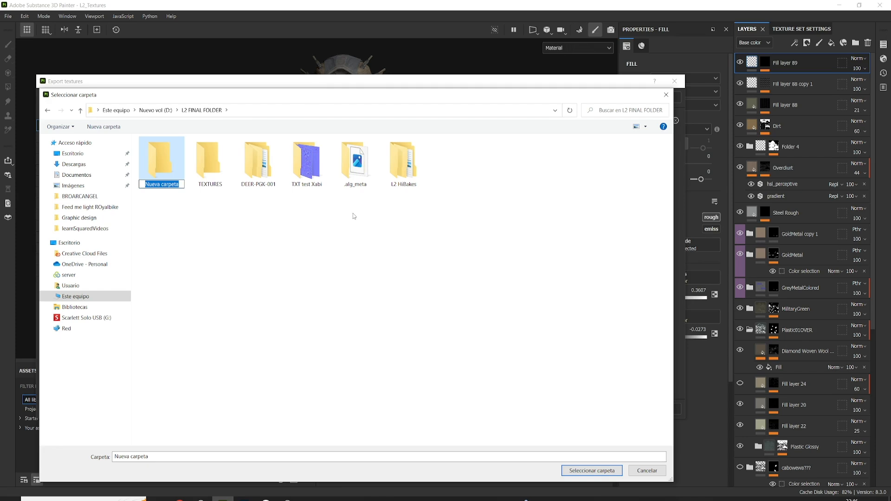
type("TEXTURES TEST")
key("Return")
key("Return")
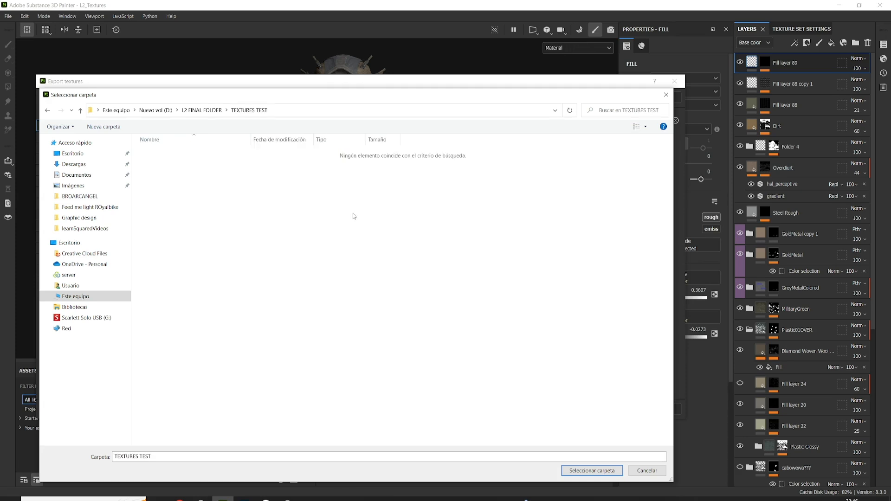
Use the TEXTURES TEST folder as the output directory, export the textures, and show the output folder in a maximized window.
left_click(592, 470)
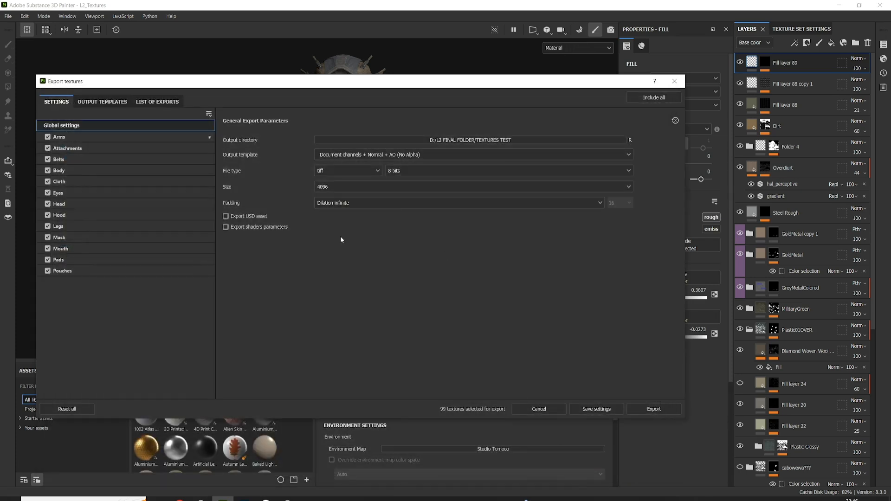
left_click(651, 409)
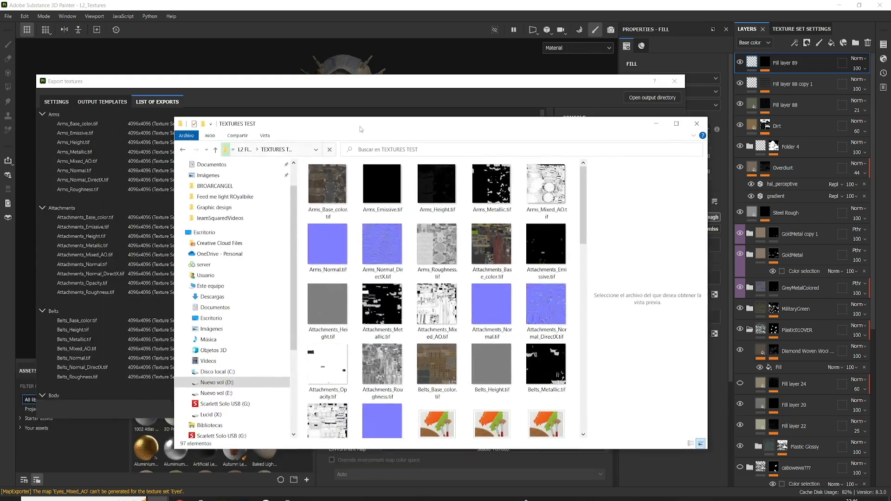
double_click(360, 126)
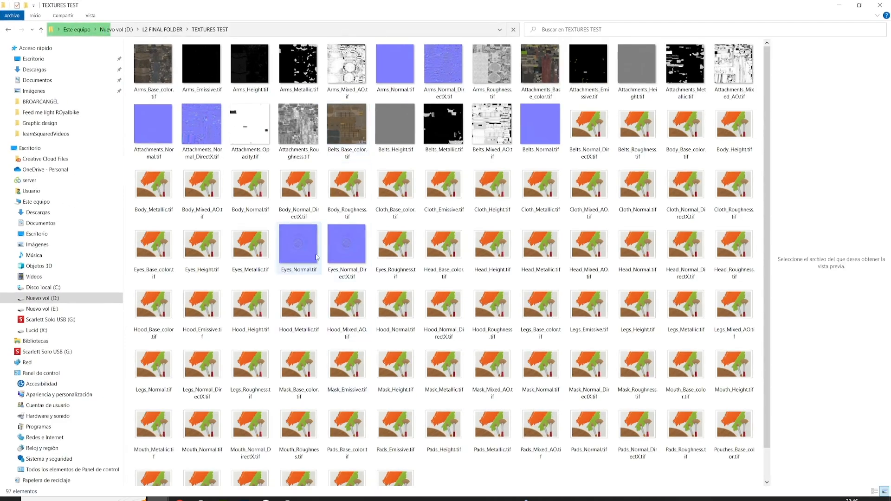
Inspect the exported Arms_Base_color.tif up close, close it, and look over the other texture files in the folder.
left_click(161, 73)
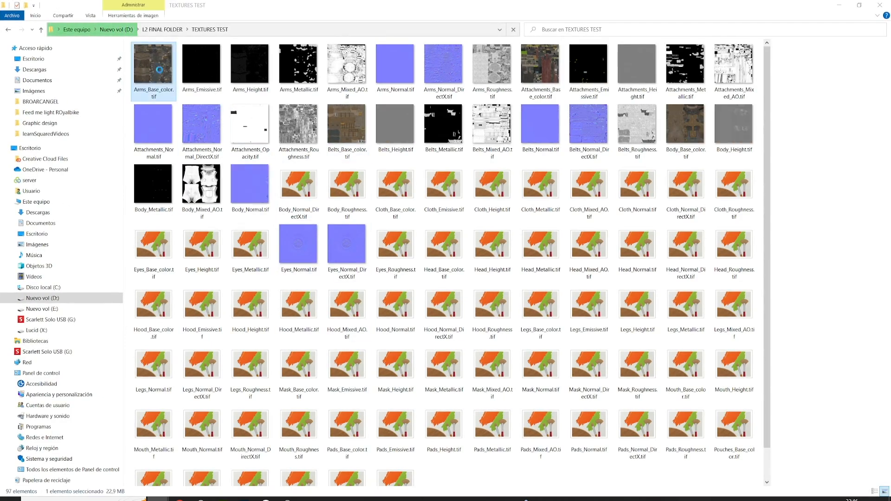
double_click(160, 73)
scroll(366, 211, "up", 2)
scroll(433, 248, "up", 2)
scroll(433, 248, "down", 4)
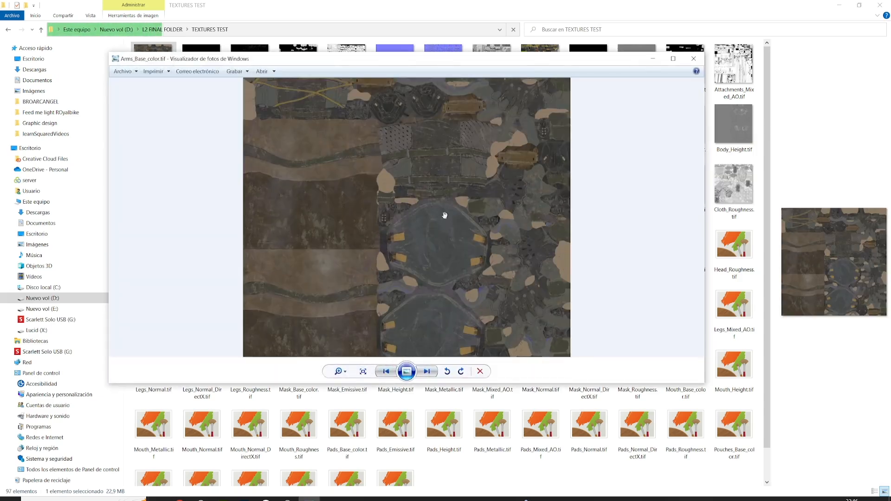
left_click(693, 59)
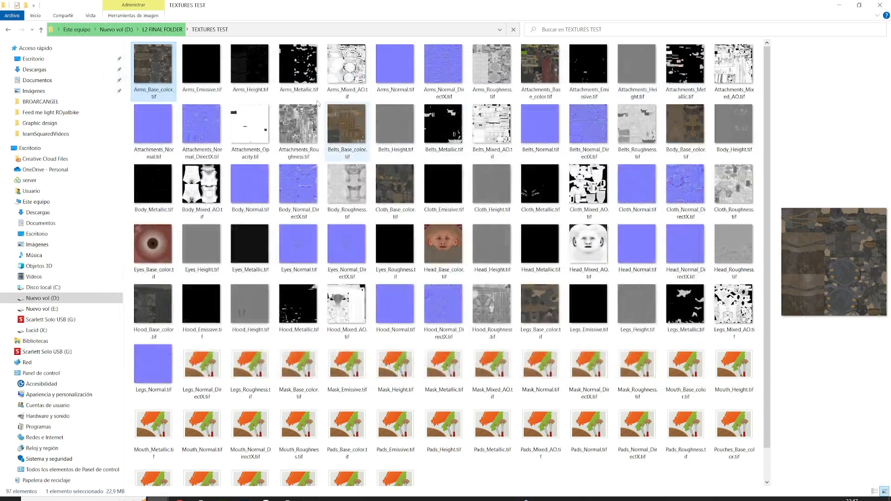
scroll(429, 220, "down", 1)
scroll(429, 220, "up", 1)
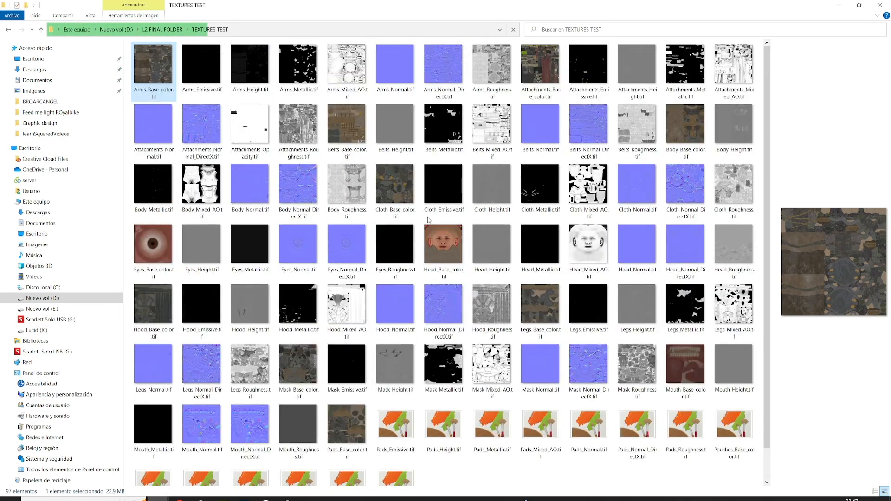